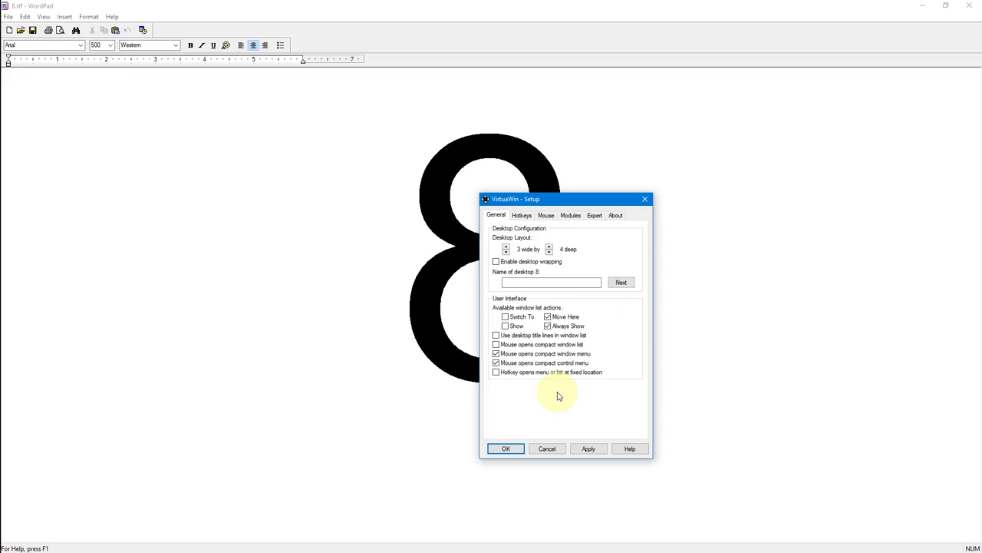
# Close the VirtuaWin setup without saving, switch to desktop 1 and reopen the setup there.
pyautogui.click(556, 449)
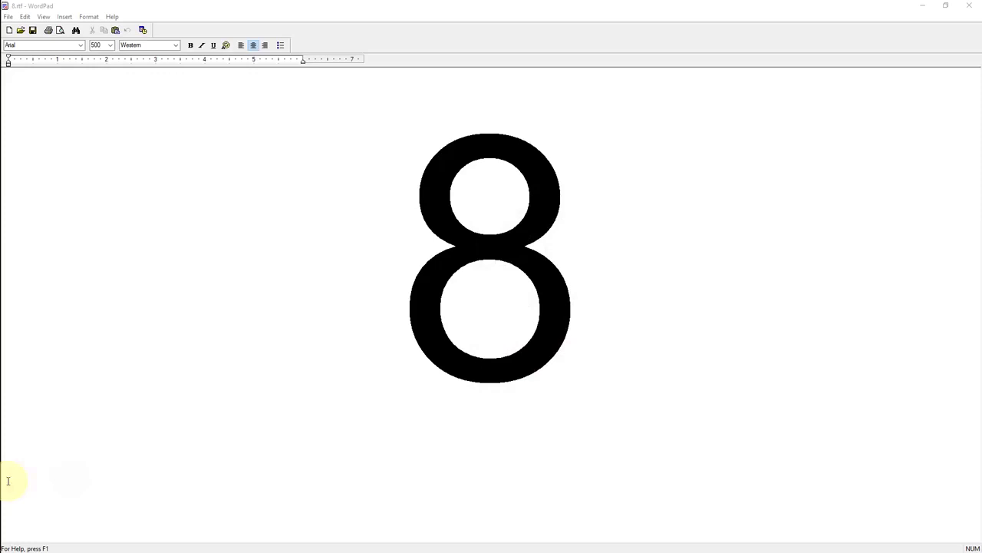
pyautogui.moveTo(6, 484)
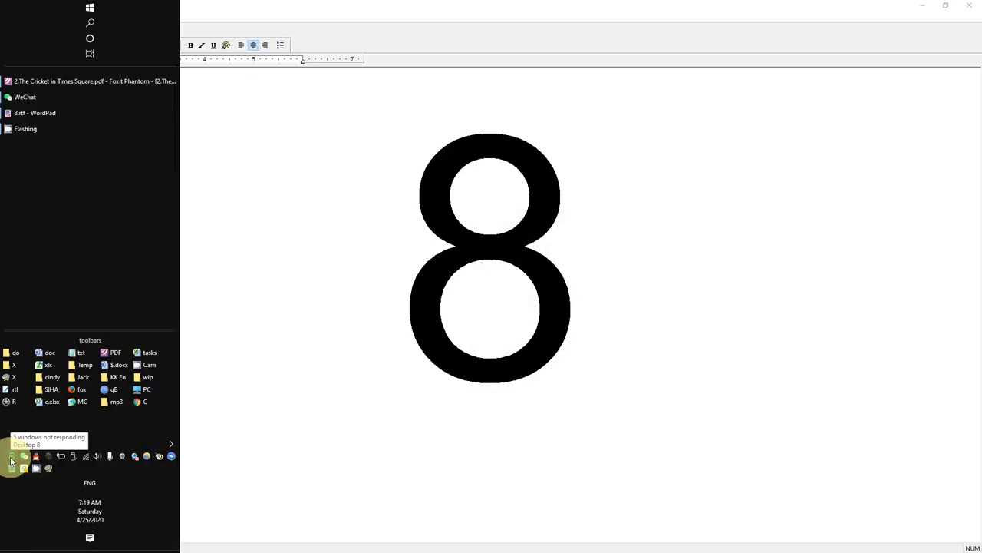
pyautogui.click(20, 247)
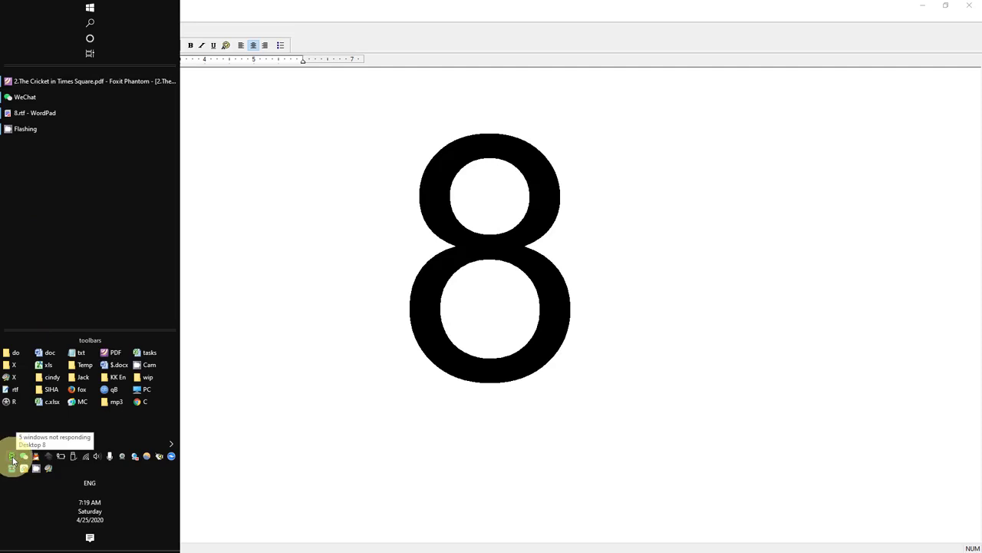
pyautogui.hotkey('ctrl', 'alt', '1')
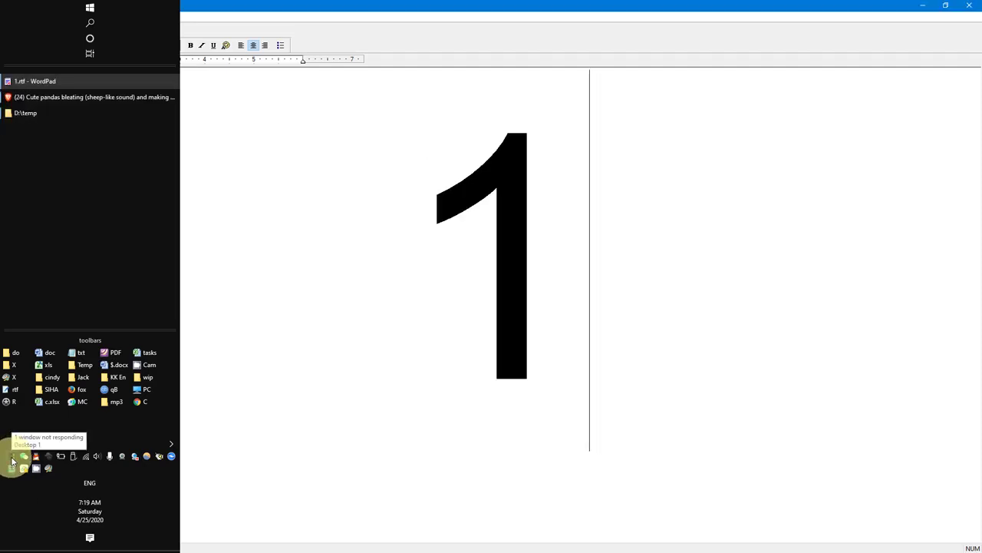
pyautogui.doubleClick(12, 461)
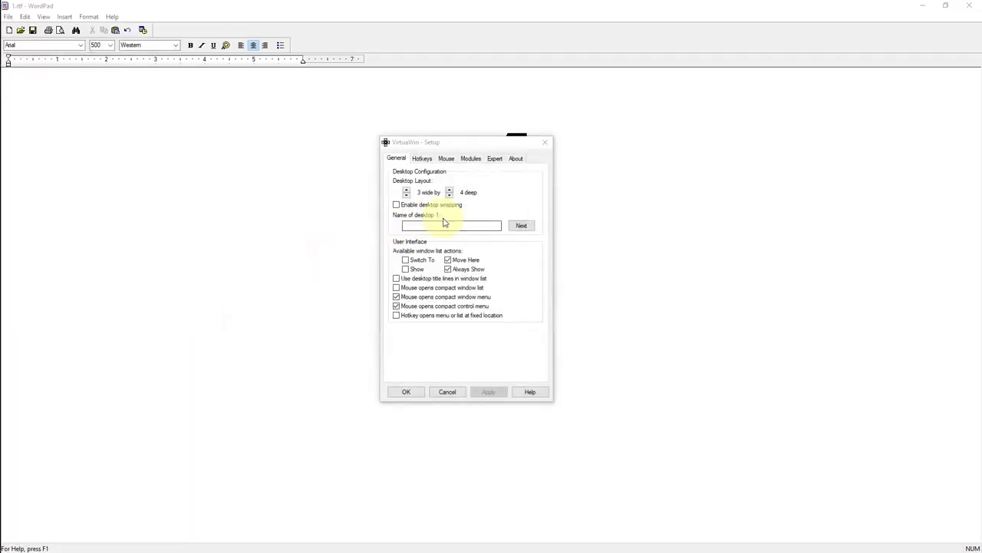
pyautogui.click(450, 225)
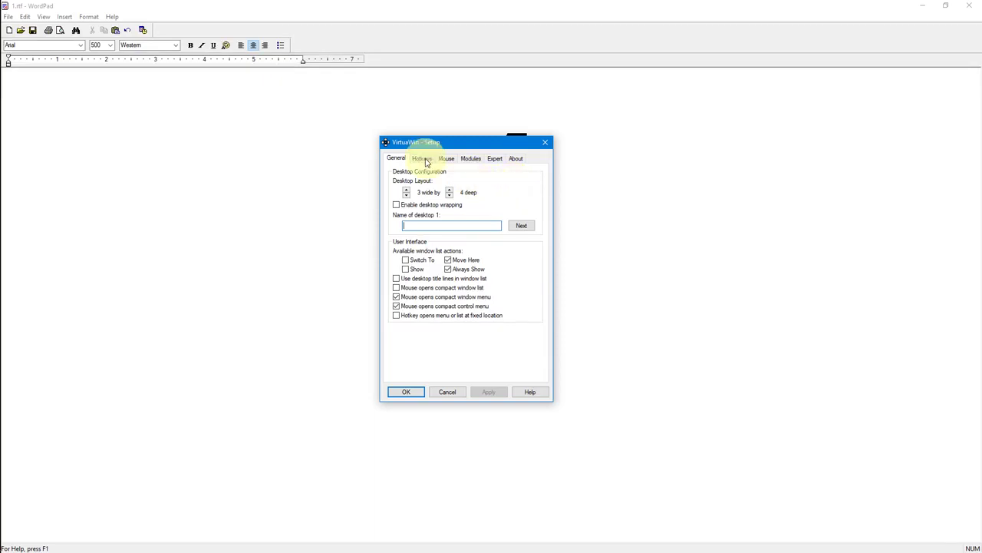
# Open the hotkey settings and examine the existing navigation hotkeys for desktops 1, 3 and 4.
pyautogui.click(425, 159)
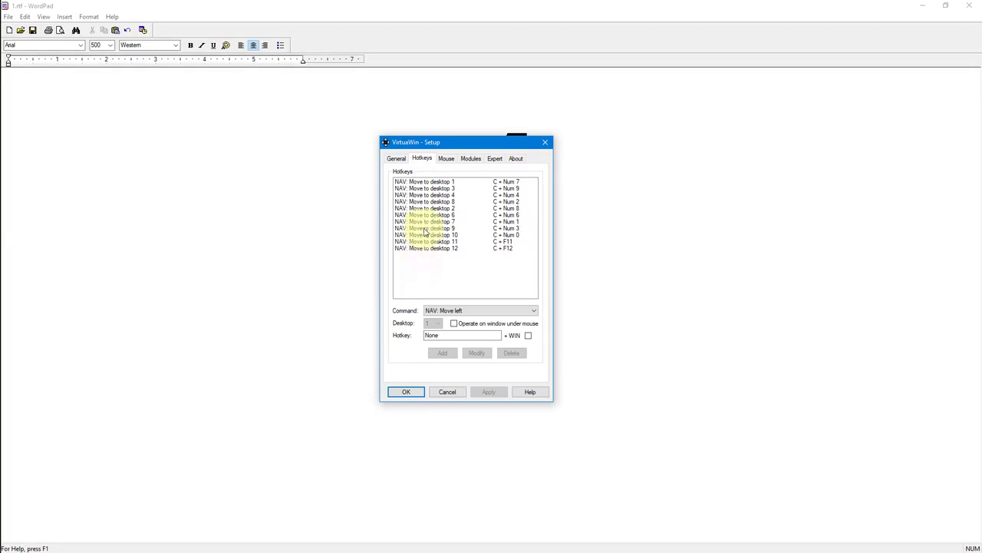
pyautogui.click(432, 183)
pyautogui.click(432, 188)
pyautogui.click(433, 195)
pyautogui.click(435, 181)
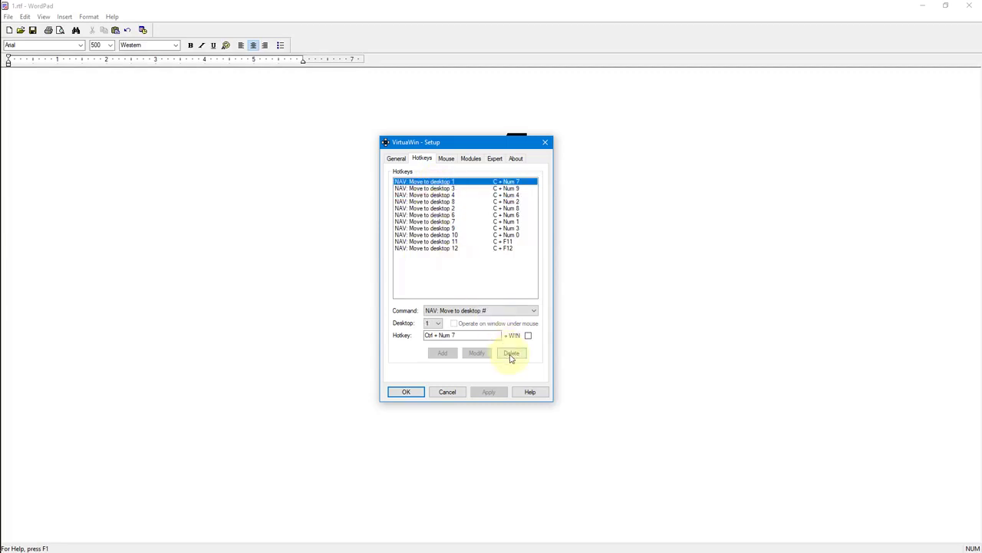
pyautogui.click(442, 195)
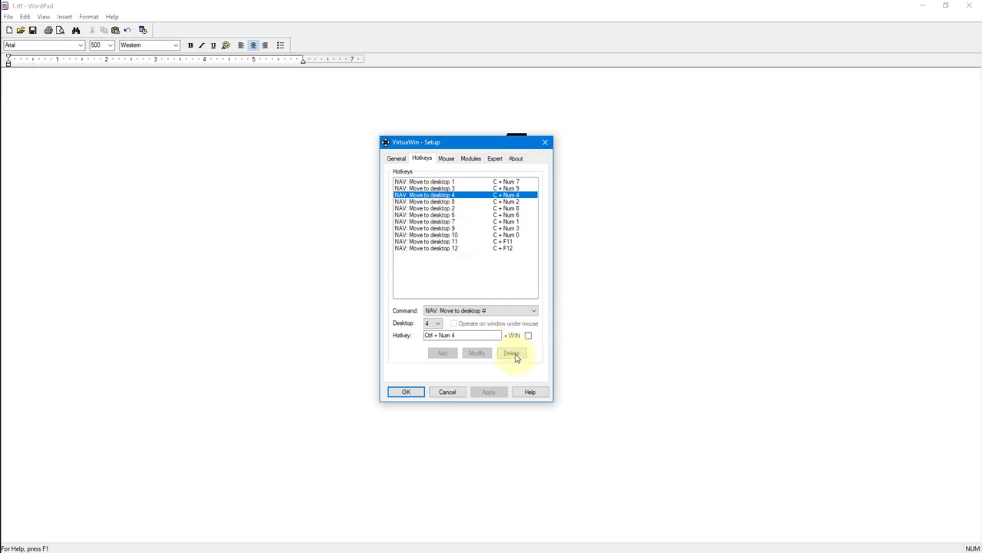
pyautogui.click(436, 181)
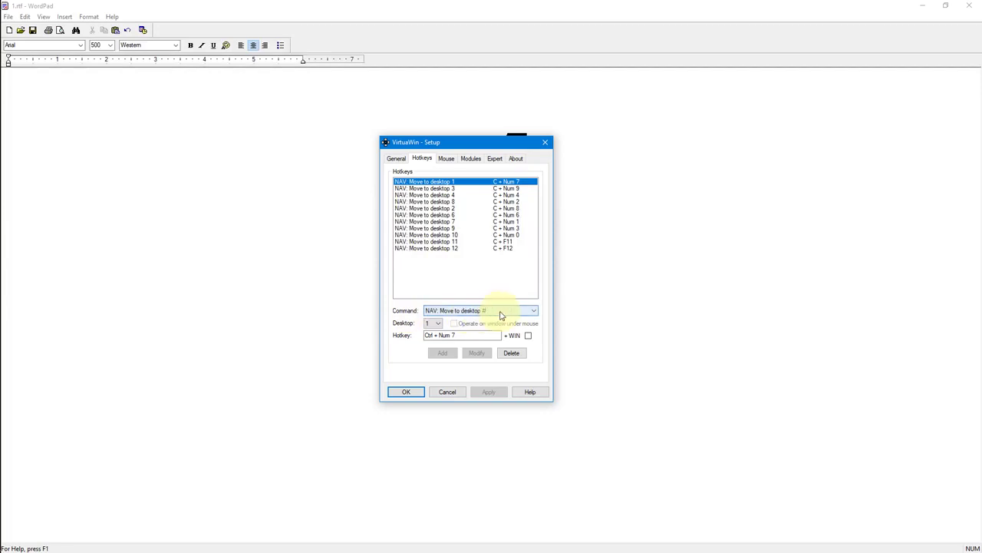
# Choose the NAV: Move to desktop # command for a new hotkey and set its target to desktop 5.
pyautogui.click(501, 313)
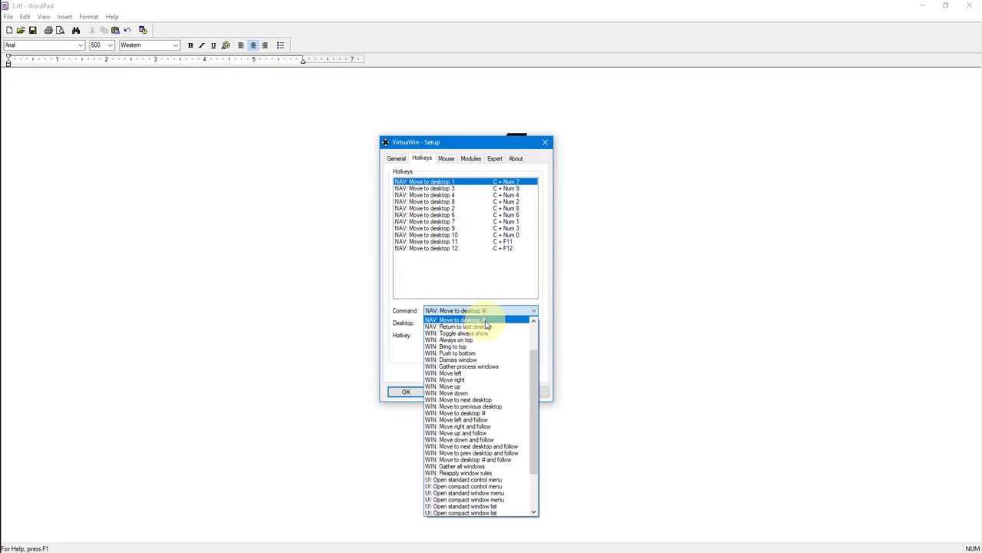
pyautogui.click(485, 321)
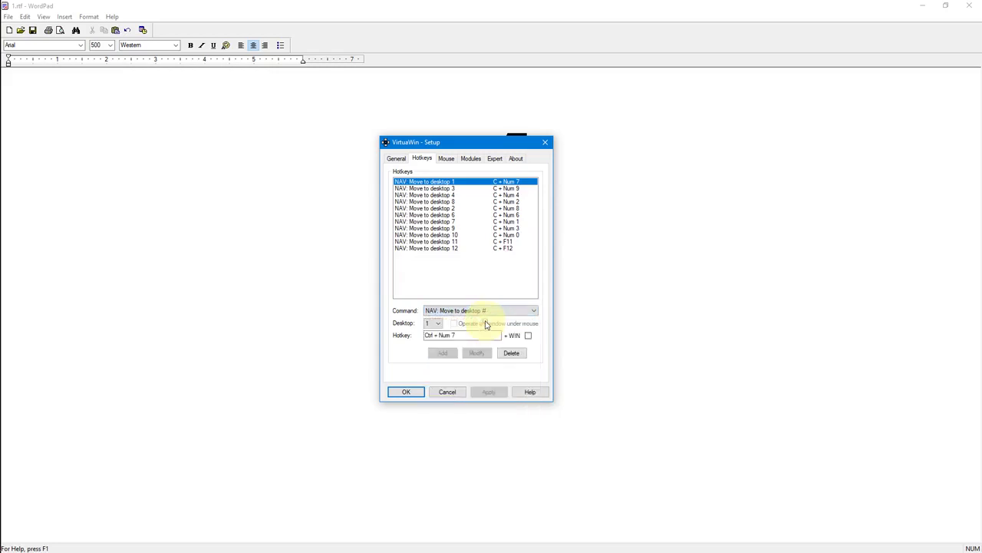
pyautogui.click(432, 313)
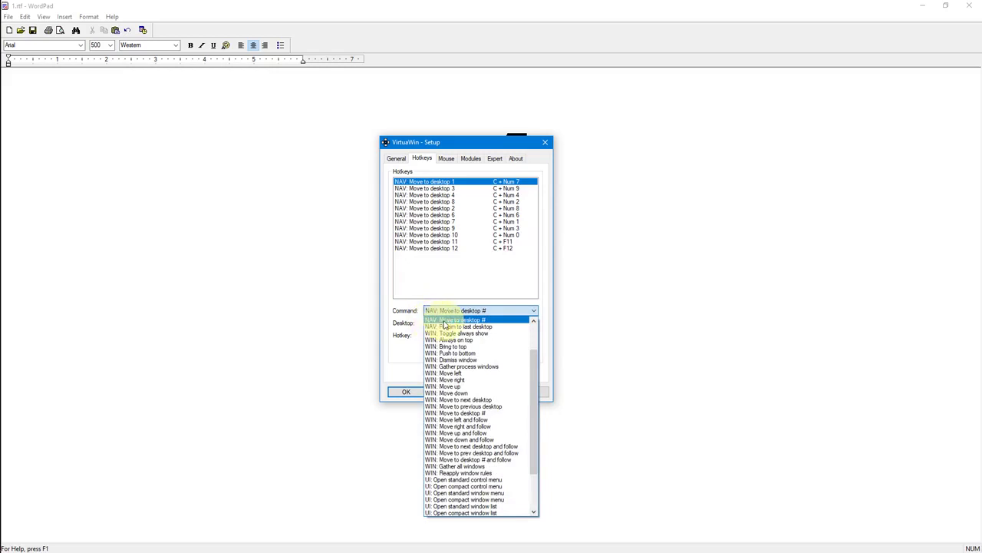
pyautogui.click(474, 288)
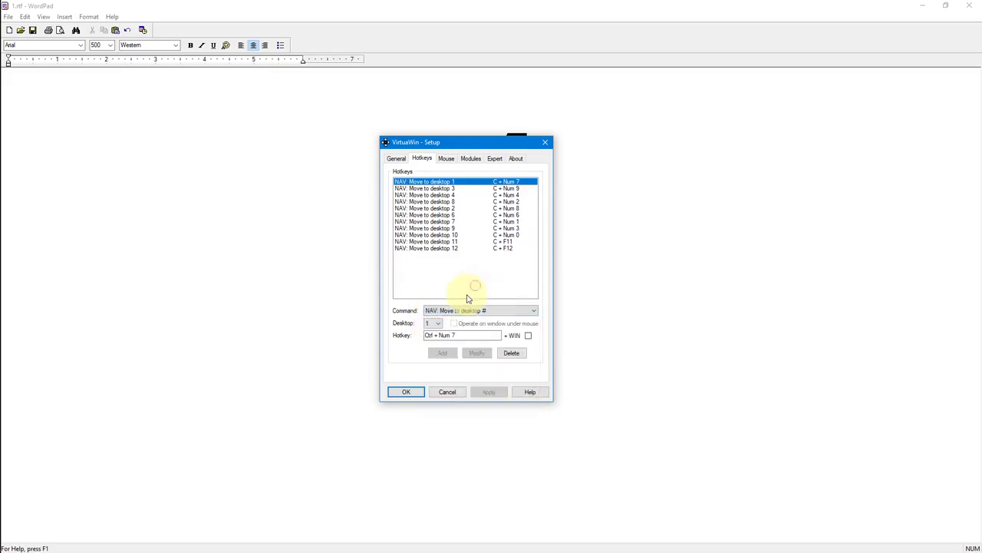
pyautogui.click(465, 310)
pyautogui.click(462, 311)
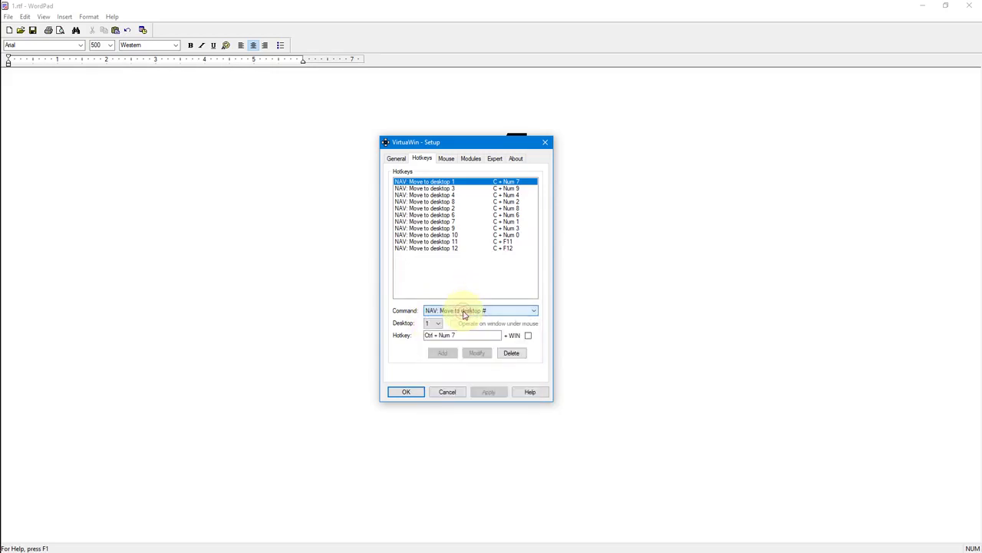
pyautogui.click(439, 324)
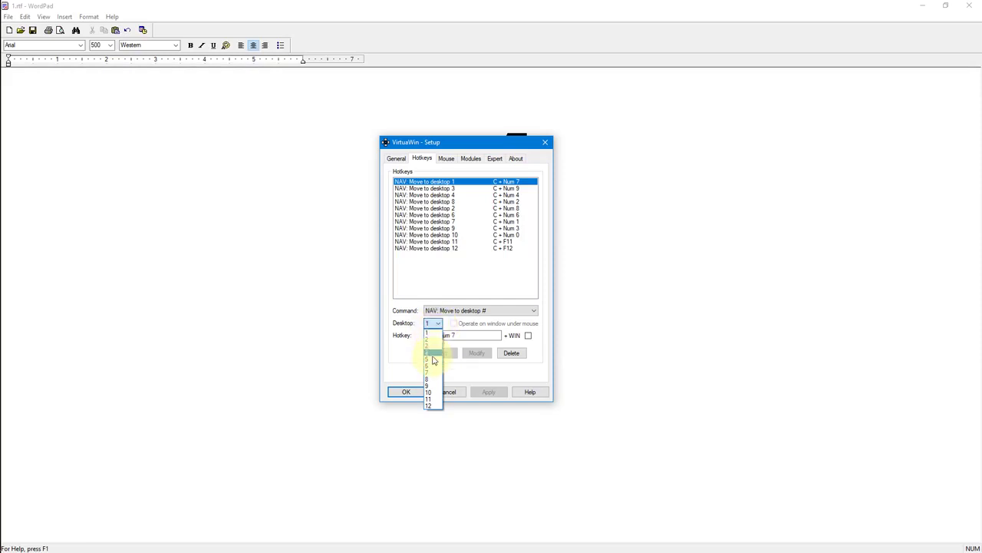
pyautogui.click(433, 359)
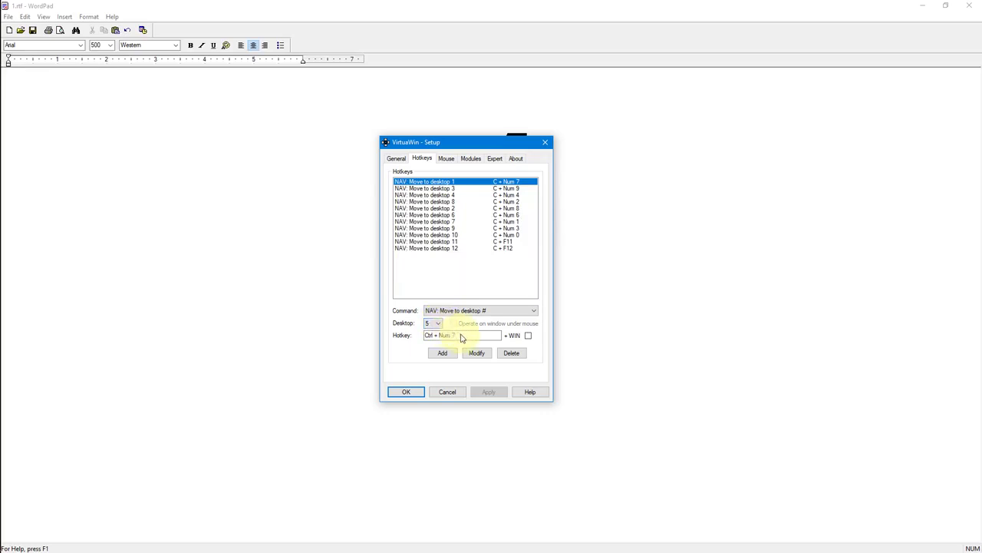
# Assign Ctrl + Num 5 as the hotkey for moving to desktop 5 and add it to the hotkey list.
pyautogui.click(432, 323)
pyautogui.click(430, 325)
pyautogui.press('ctrl')
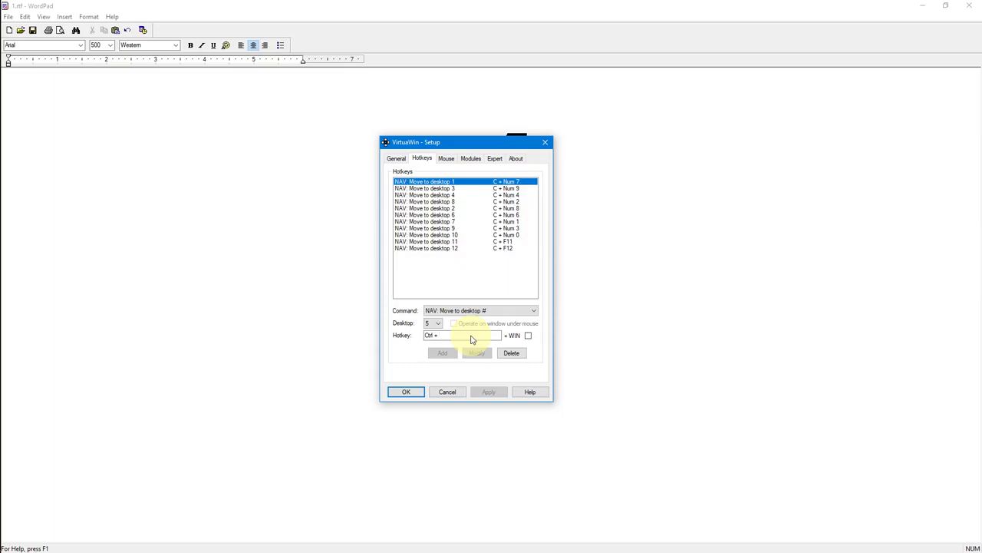
pyautogui.press('ctrl+KP_5')
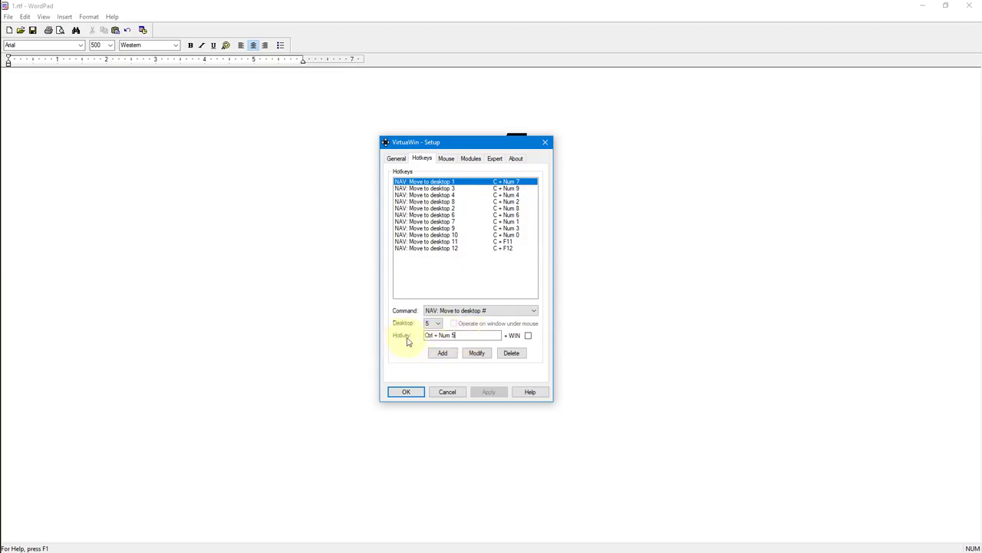
pyautogui.click(448, 354)
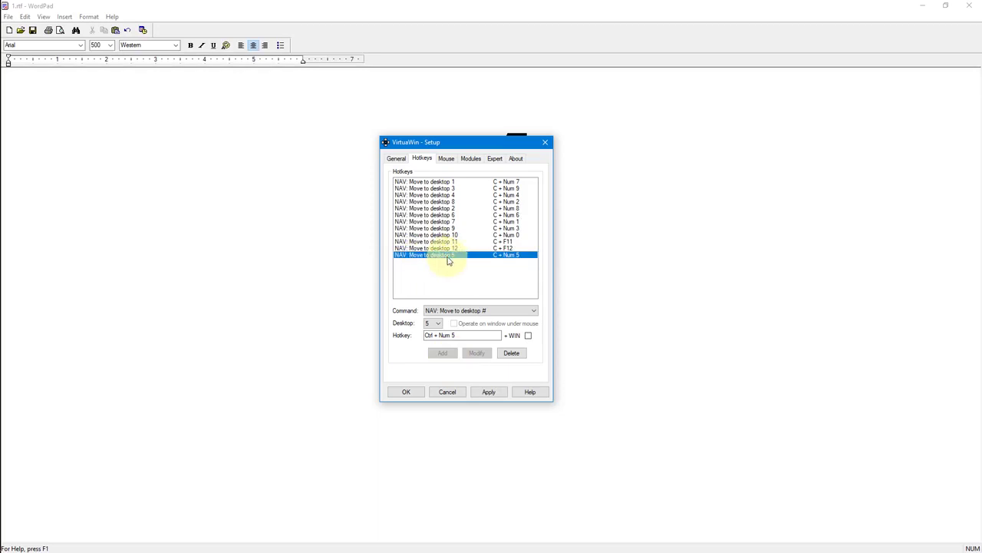
# Examine the hotkey entries for desktops 1, 11 and 12 in the list.
pyautogui.click(450, 183)
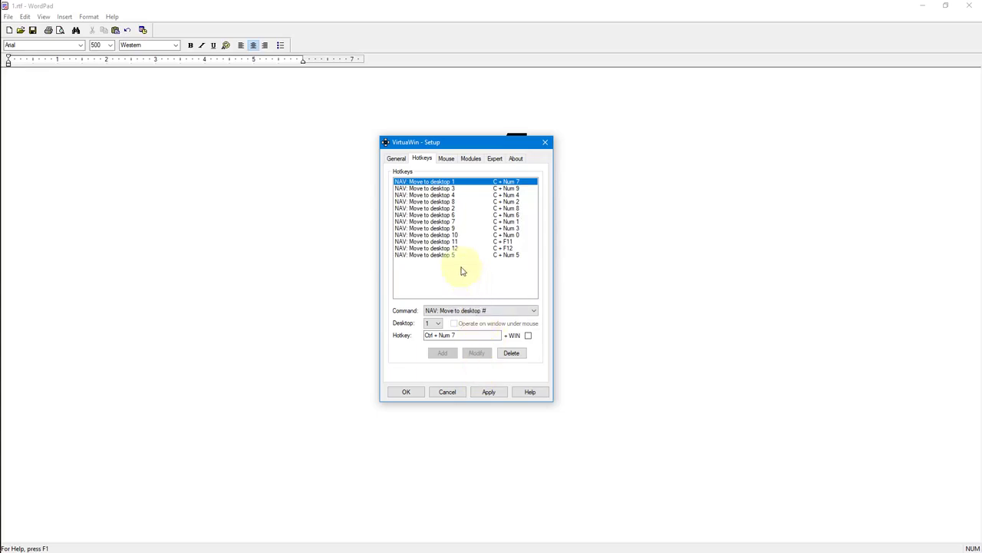
pyautogui.click(442, 242)
pyautogui.click(446, 248)
pyautogui.click(445, 242)
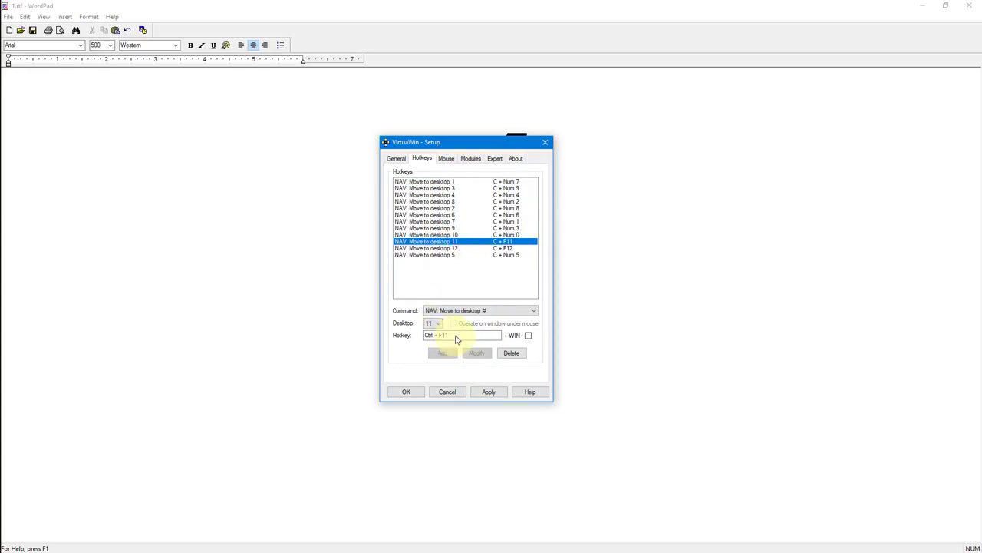
pyautogui.click(446, 248)
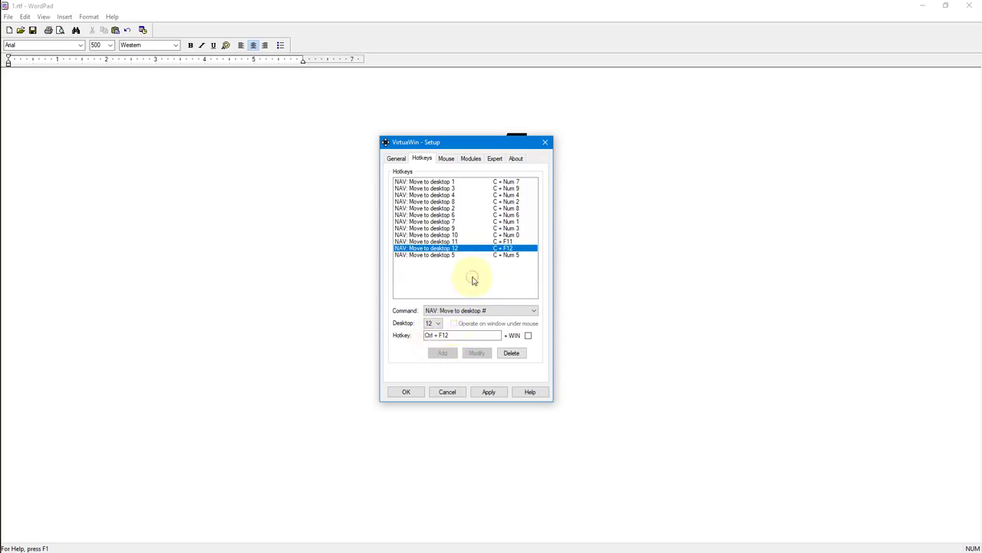
# Open the mouse settings and examine the mouse desktop changing option and the Ctrl modifier key control.
pyautogui.click(449, 162)
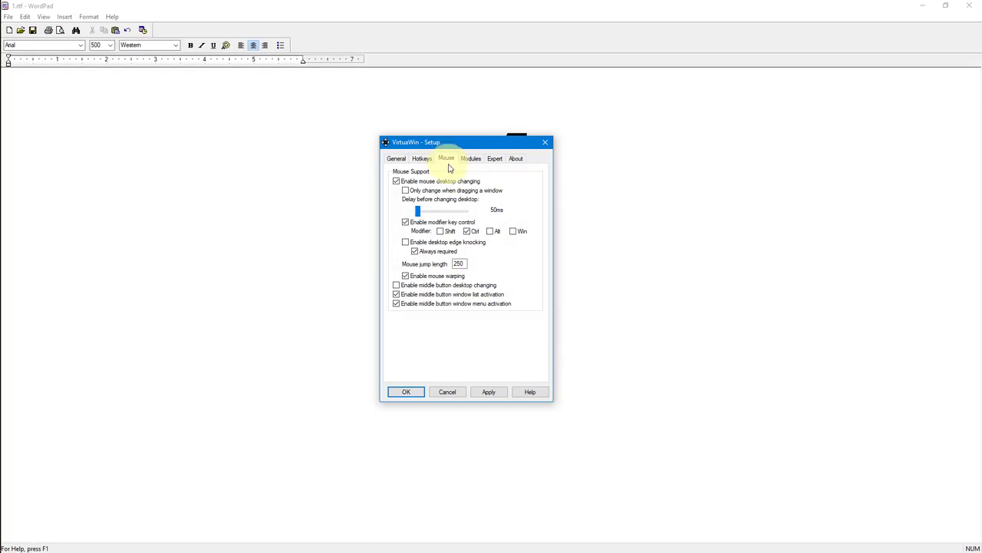
pyautogui.click(396, 182)
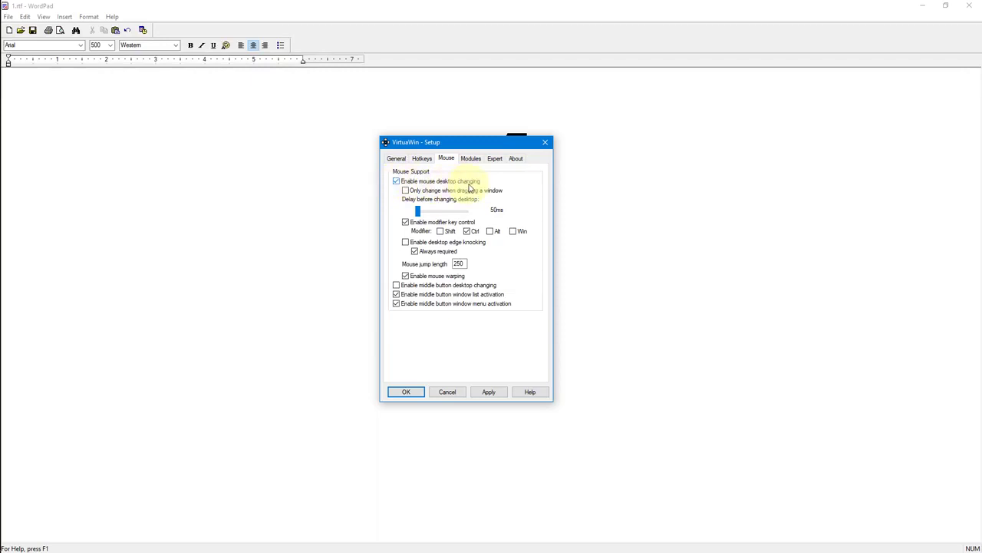
pyautogui.click(468, 231)
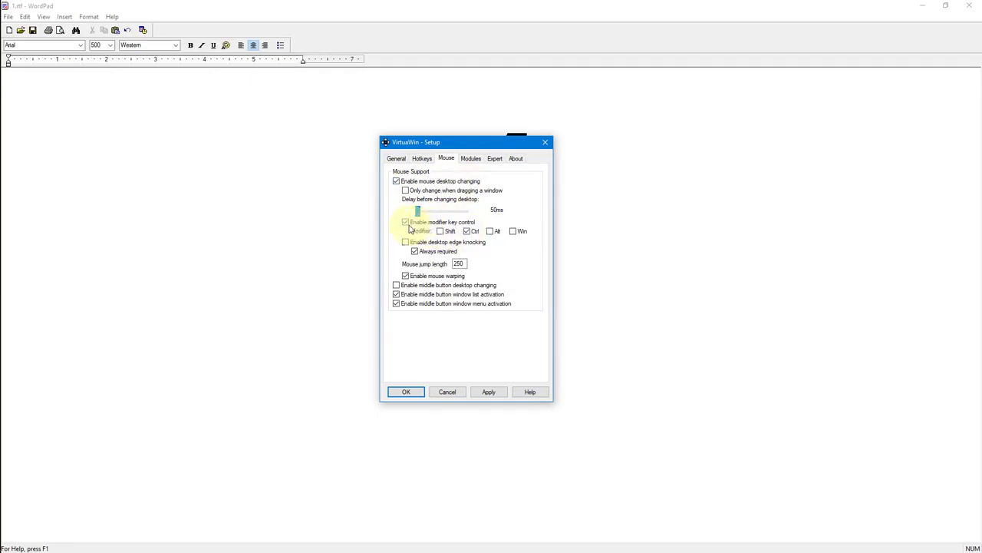
pyautogui.click(409, 226)
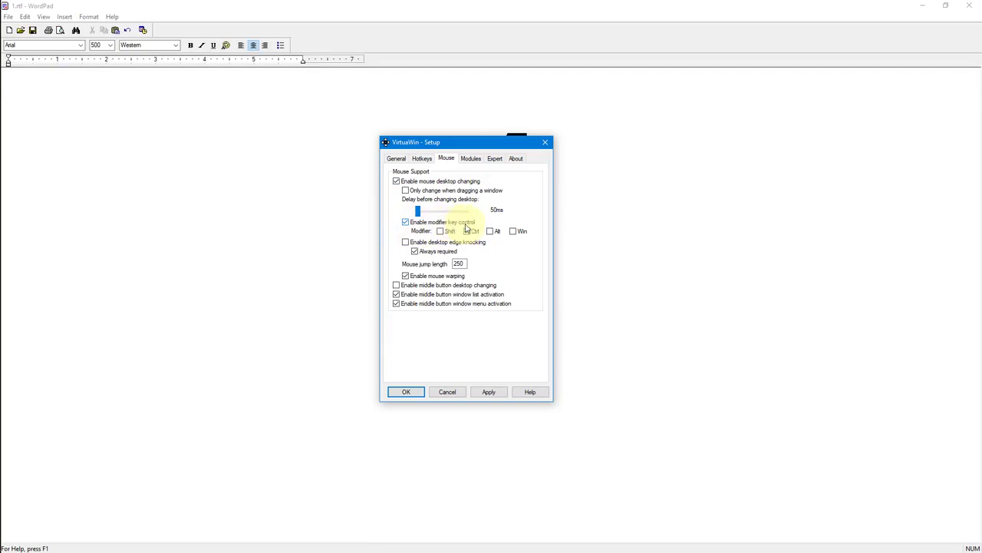
pyautogui.click(467, 231)
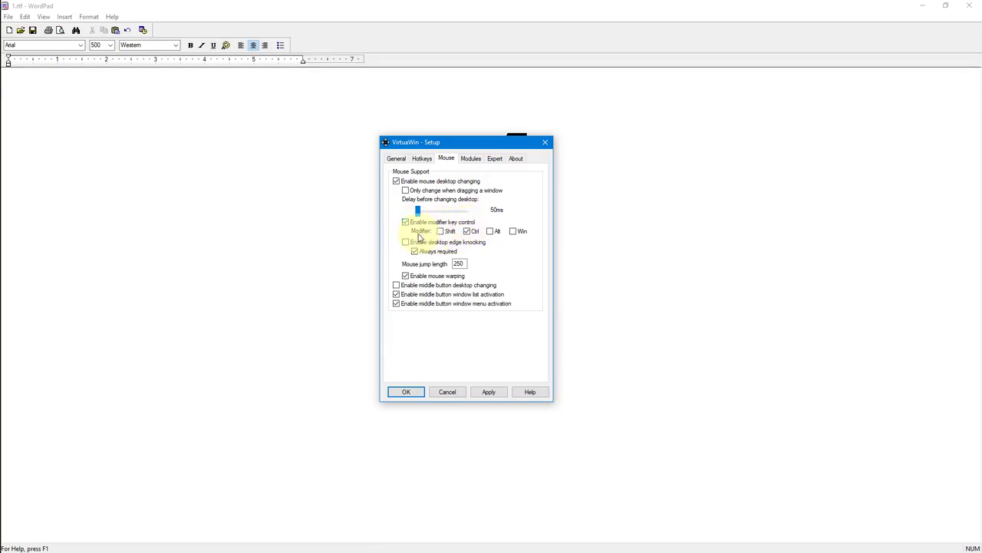
pyautogui.click(467, 233)
# Move the setup dialog off the document's number and test mouse desktop switching across desktops 1, 2 and 3 at the screen's side edges.
pyautogui.moveTo(4, 225)
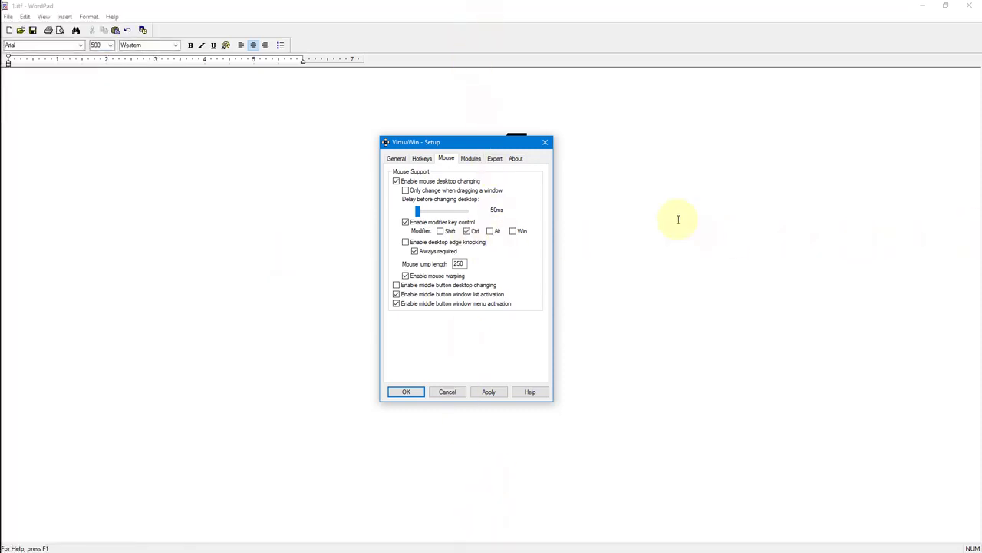
pyautogui.moveTo(981, 233)
pyautogui.moveTo(496, 145); pyautogui.dragTo(806, 169)
pyautogui.moveTo(0, 217)
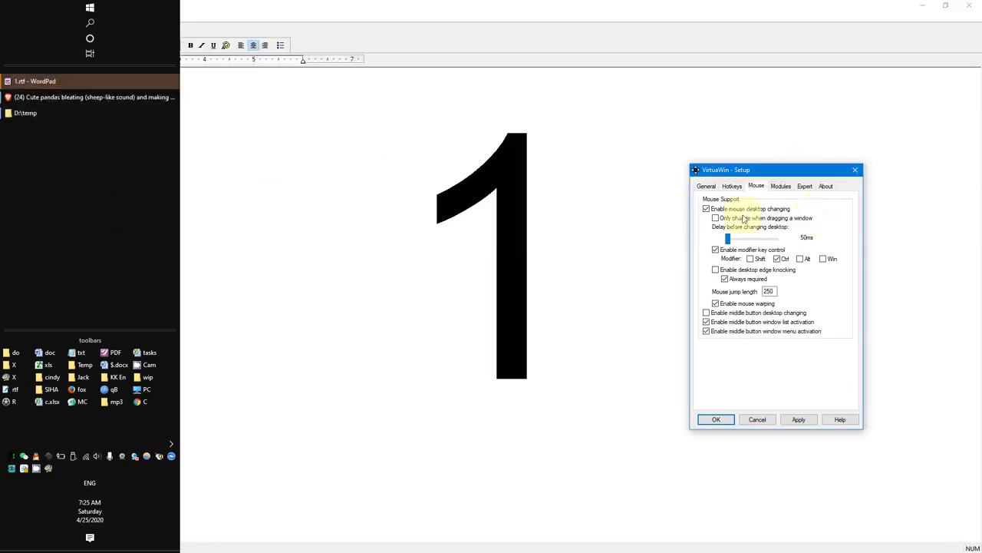
pyautogui.moveTo(981, 237)
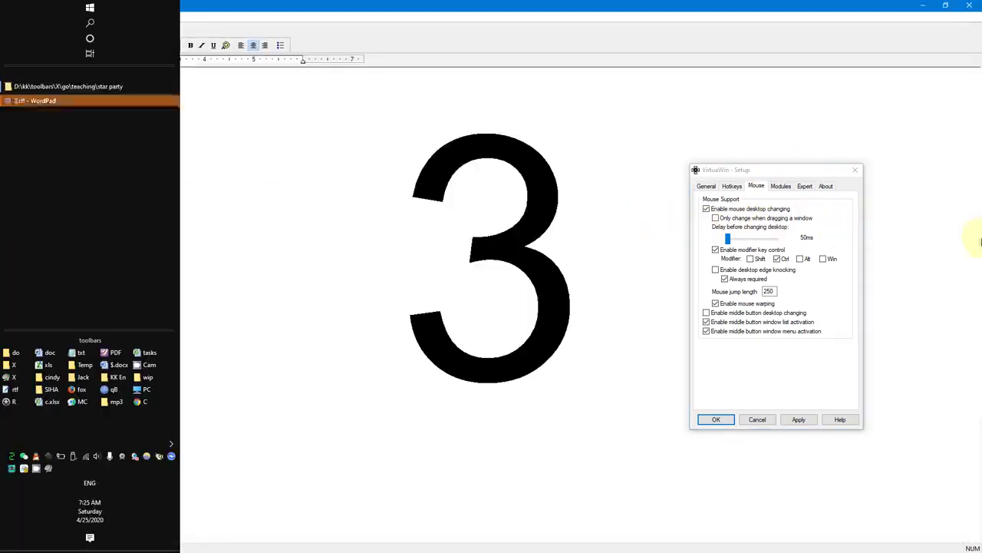
pyautogui.moveTo(2, 235)
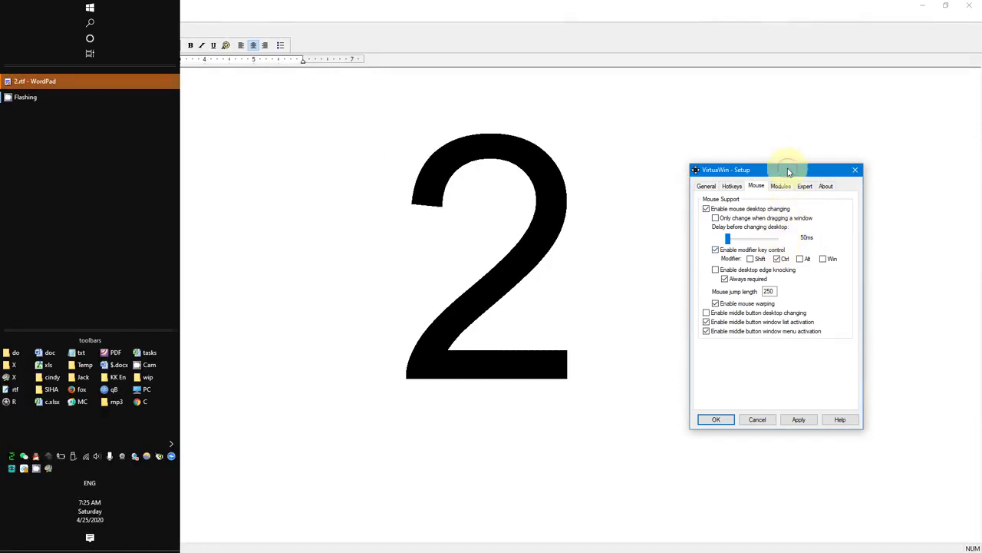
# Reposition the setup dialog slightly and examine the modifier key control and the delay before changing desktop.
pyautogui.moveTo(783, 165); pyautogui.dragTo(763, 130)
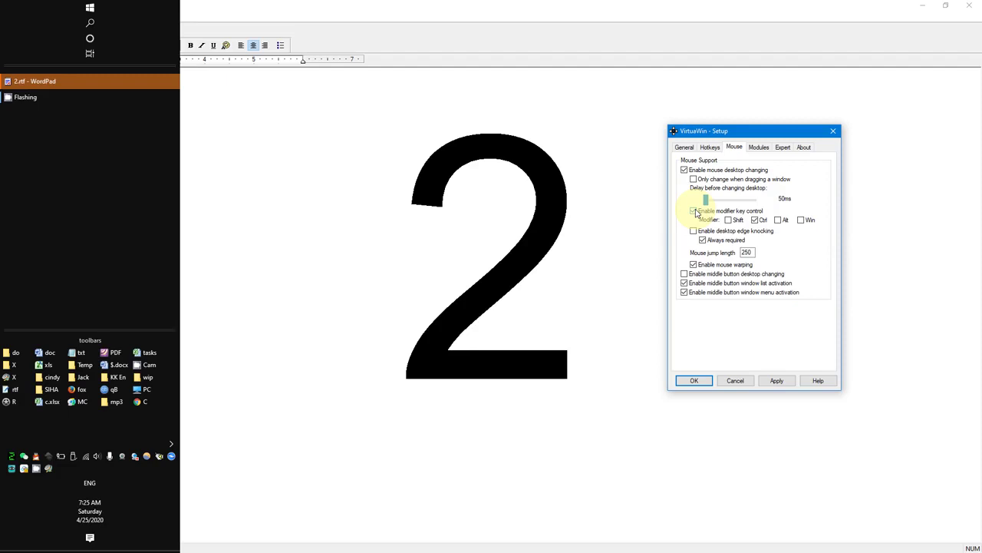
pyautogui.click(693, 211)
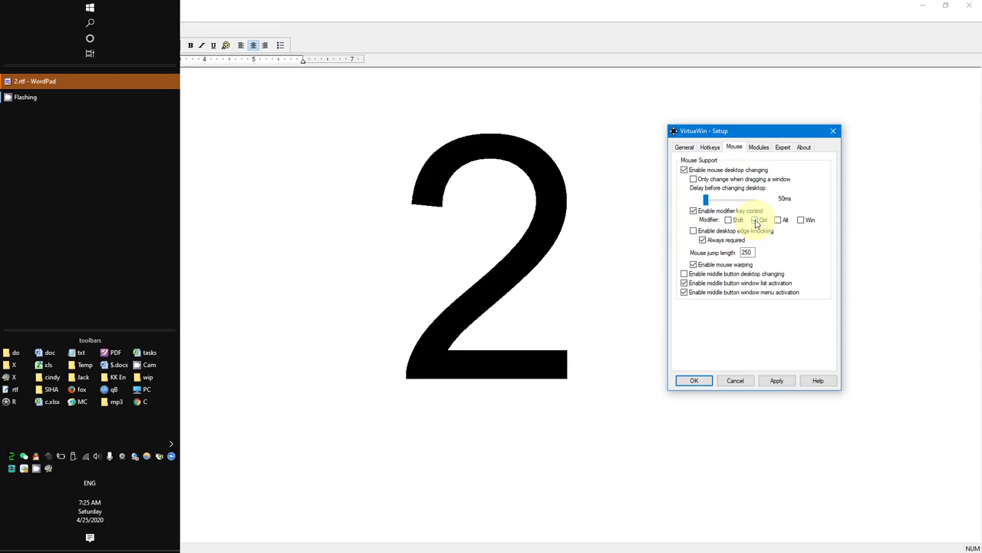
pyautogui.click(756, 220)
pyautogui.moveTo(704, 200); pyautogui.dragTo(718, 196)
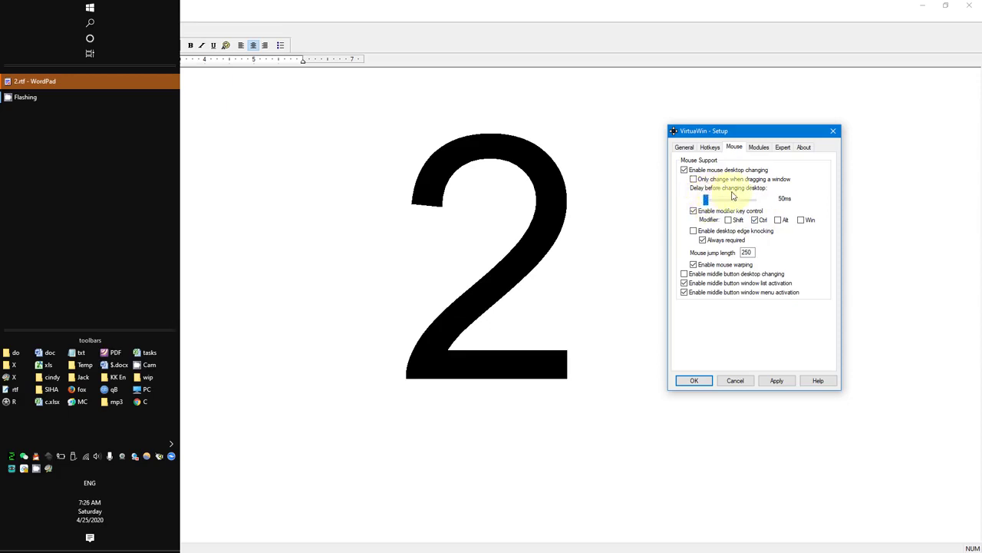
# Examine the delay before changing desktop and its slider in the mouse settings.
pyautogui.doubleClick(783, 199)
pyautogui.click(807, 205)
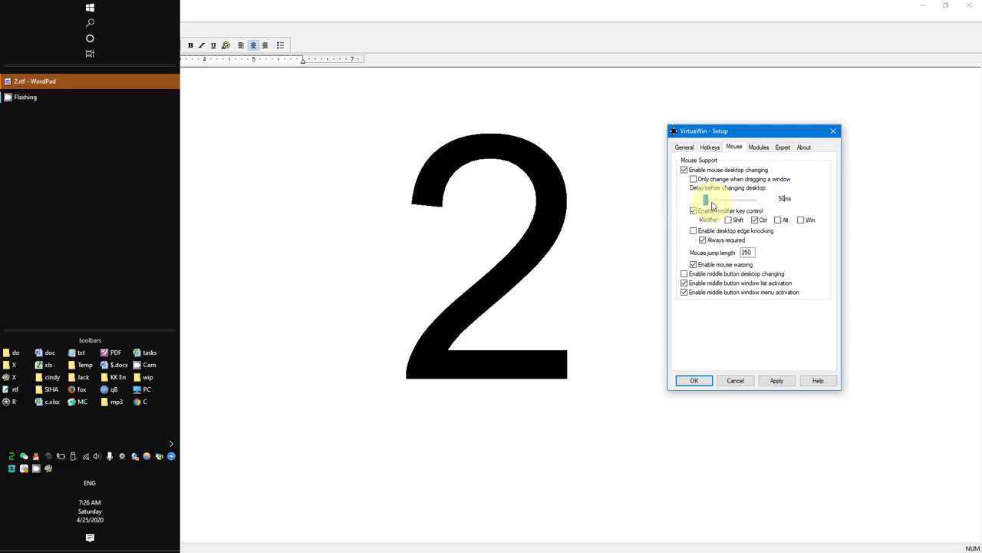
pyautogui.moveTo(707, 202)
pyautogui.mouseDown()
pyautogui.moveTo(770, 201)
pyautogui.moveTo(696, 209)
pyautogui.mouseUp()
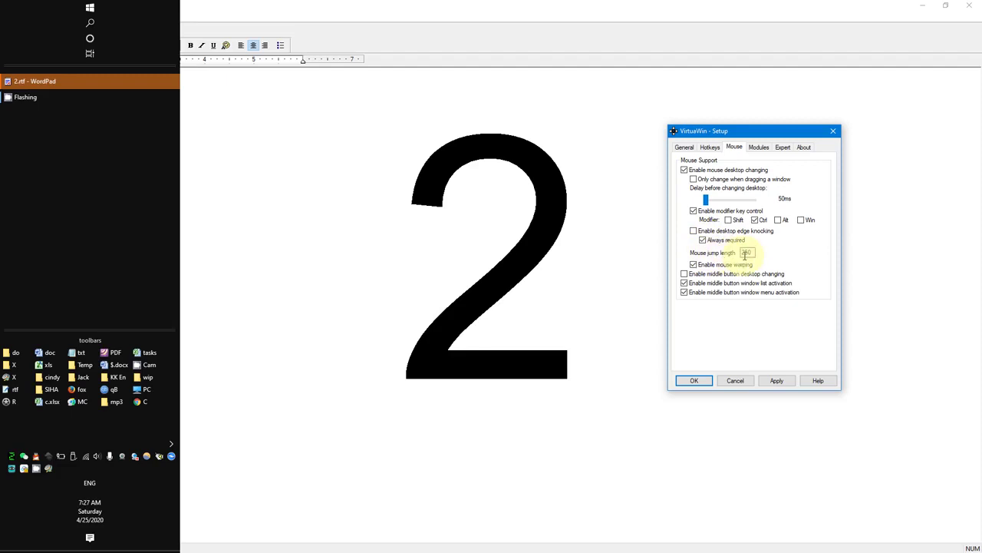
# Test mouse switching from desktop 2 to desktop 3 and examine the mouse warping option.
pyautogui.click(398, 216)
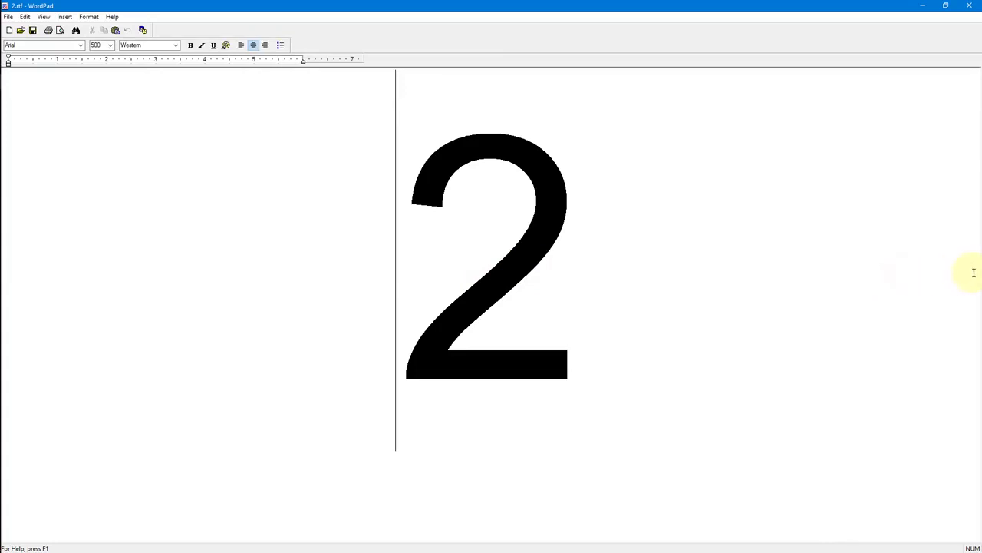
pyautogui.moveTo(981, 272)
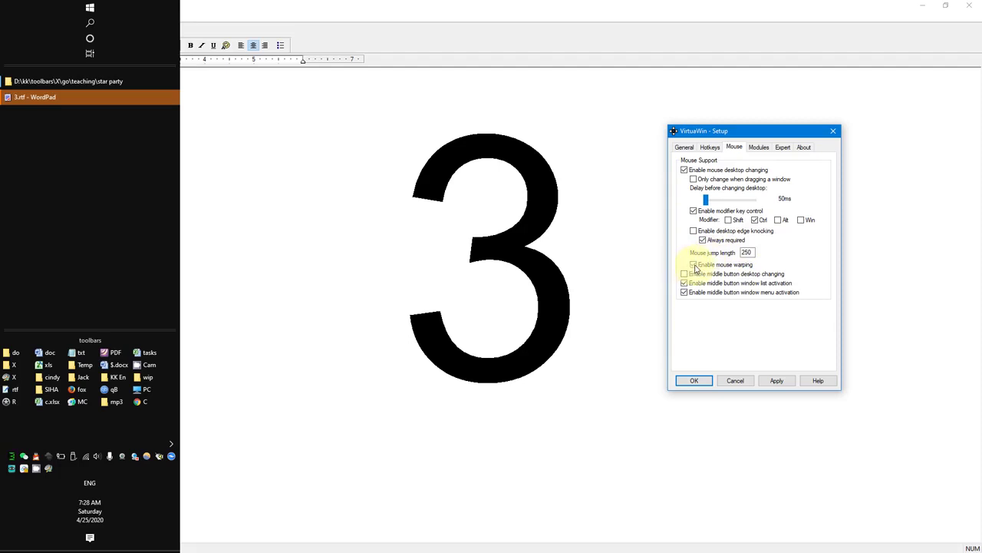
pyautogui.click(694, 265)
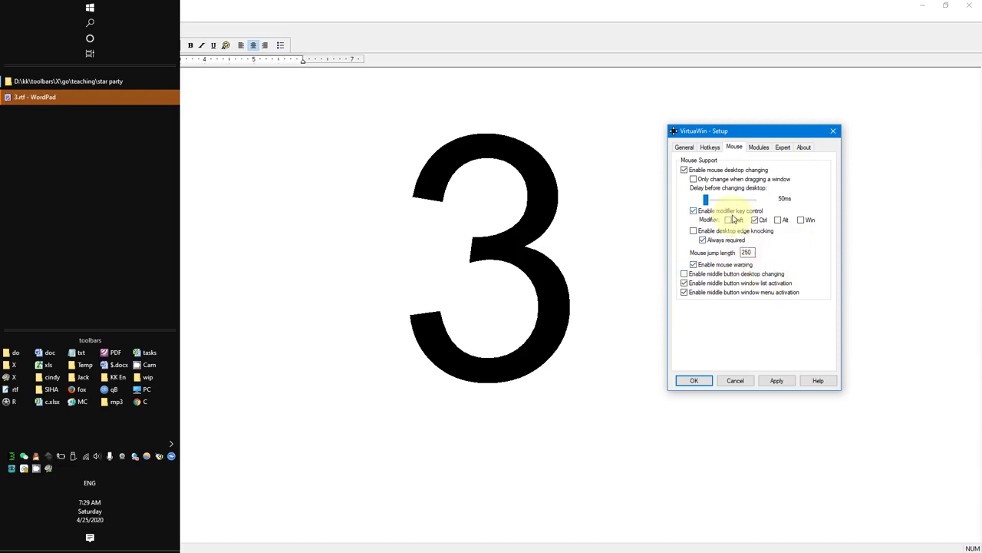
# Switch from desktop 3 down to desktop 6, minimize its document window and cancel the setup dialog.
pyautogui.click(877, 228)
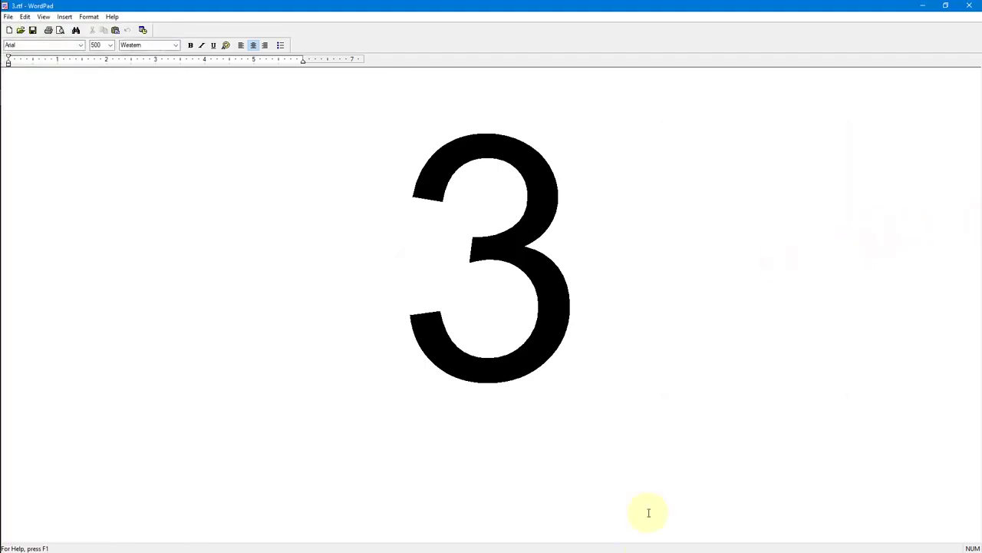
pyautogui.moveTo(660, 552)
pyautogui.click(922, 6)
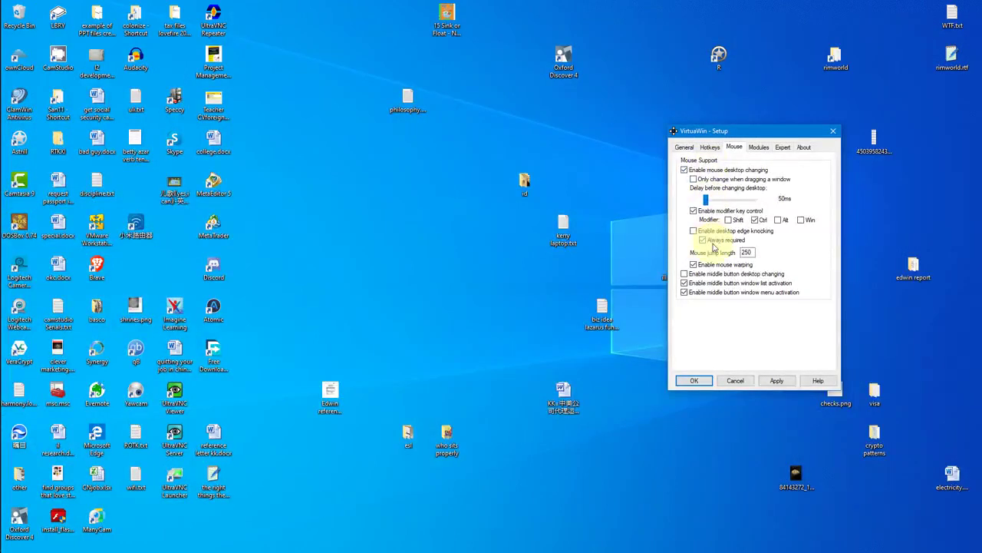
pyautogui.click(744, 385)
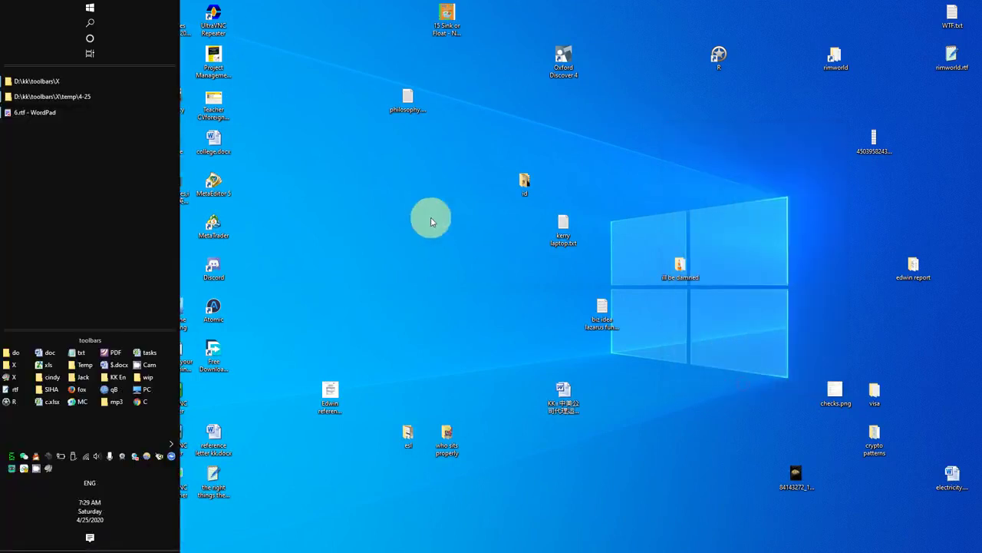
# Examine the window list for all desktops, then dismiss it, switch to desktop 8 and minimize 8.rtf to reveal the PDF.
pyautogui.middleClick(439, 177)
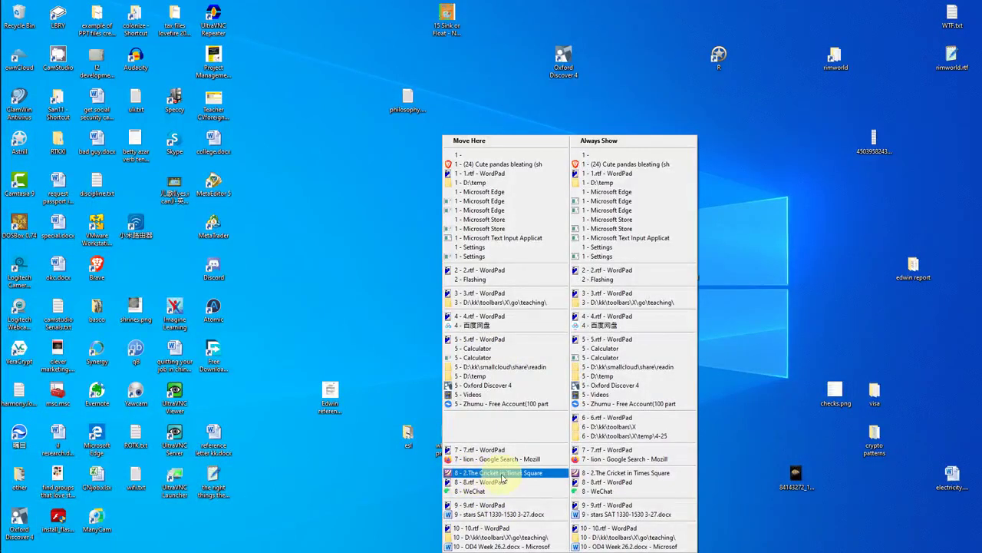
pyautogui.click(365, 265)
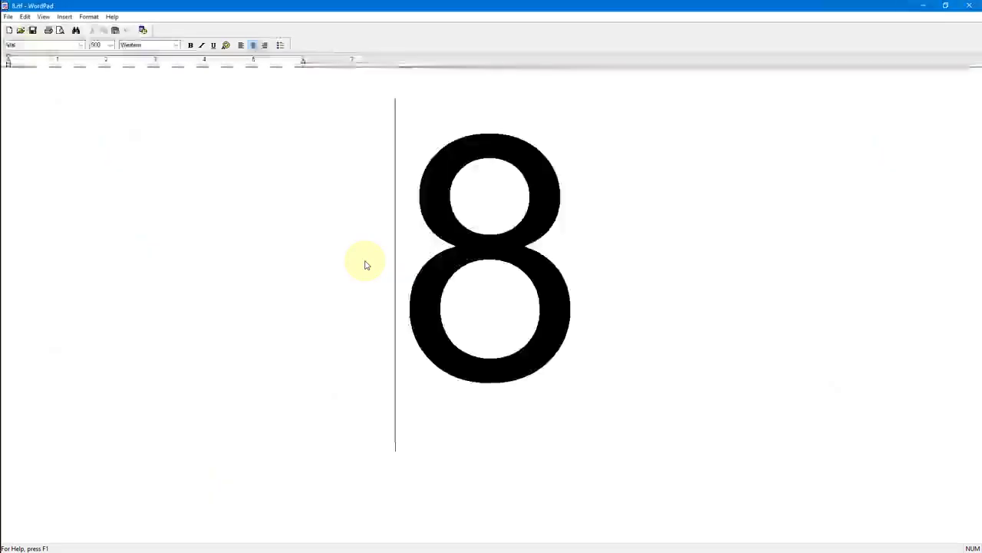
pyautogui.click(926, 8)
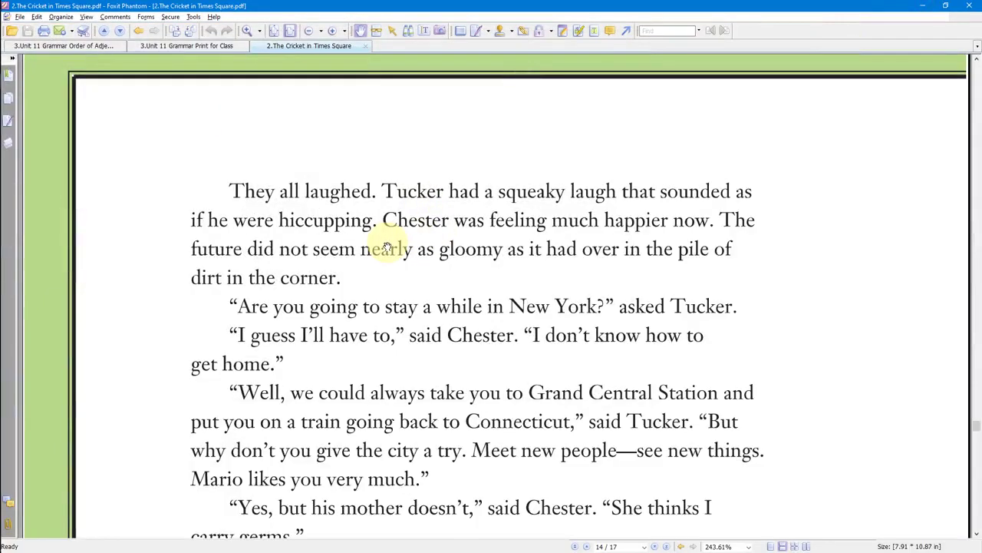
# Move the PDF 2.The Cricket in Times Square from desktop 8 to desktop 2 with the window list, keeping 2.rtf minimized.
pyautogui.click(924, 7)
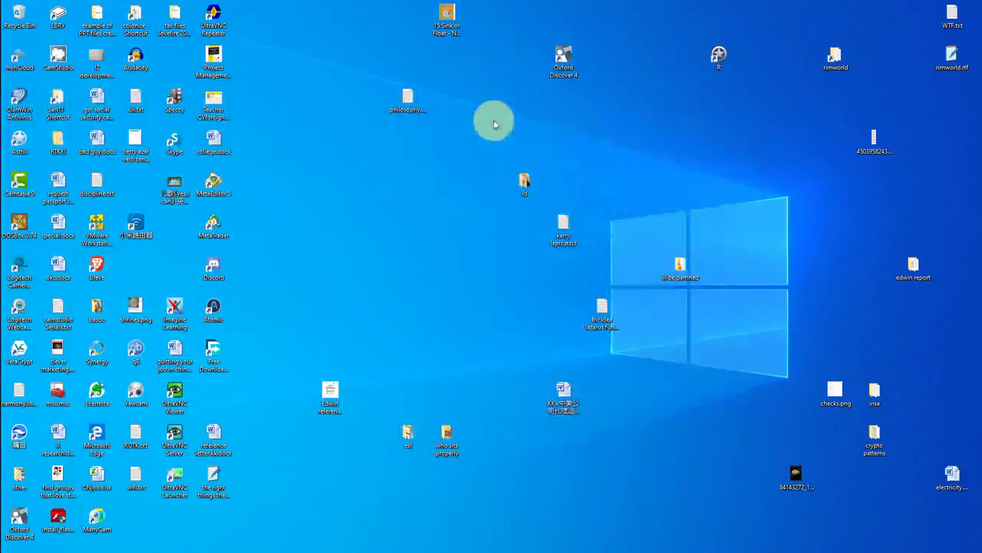
pyautogui.middleClick(494, 120)
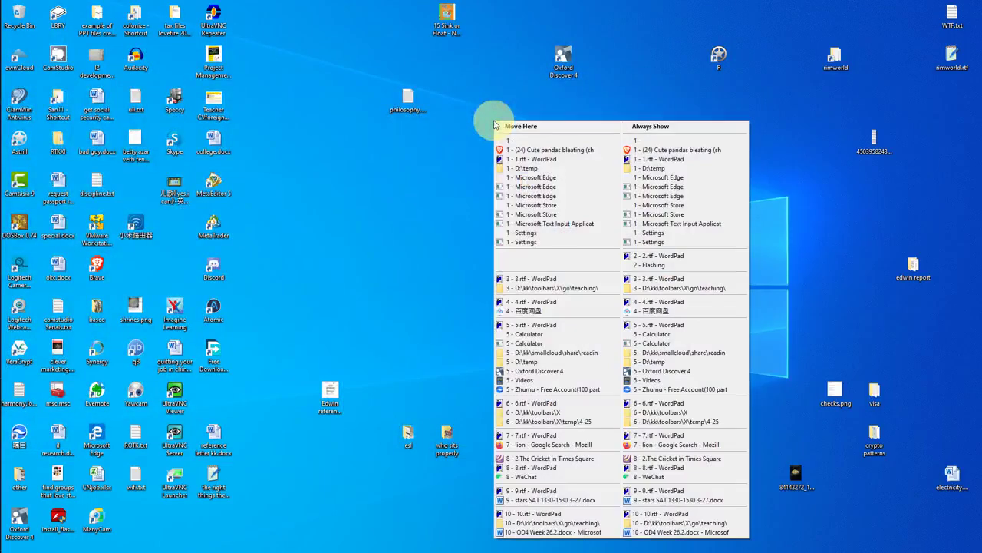
pyautogui.click(533, 460)
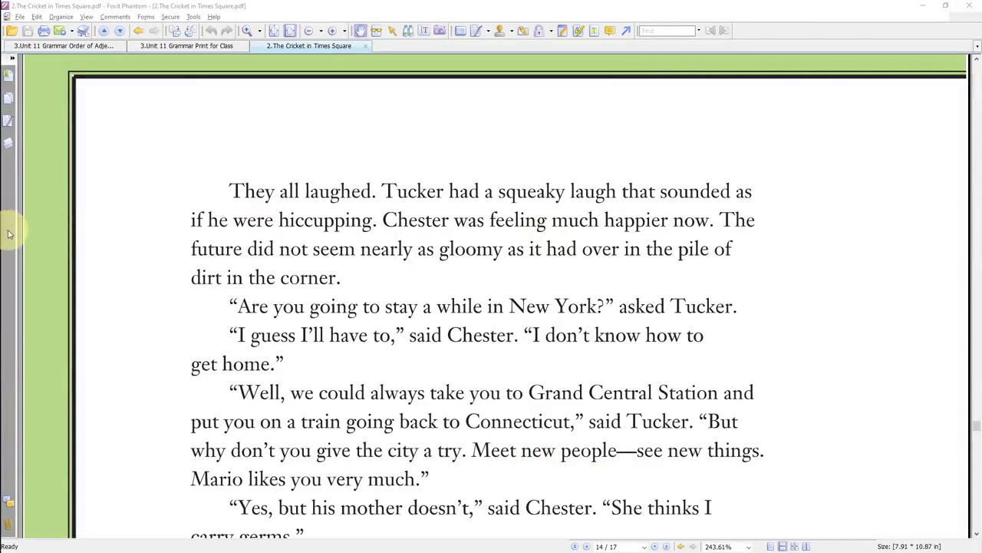
pyautogui.click(43, 83)
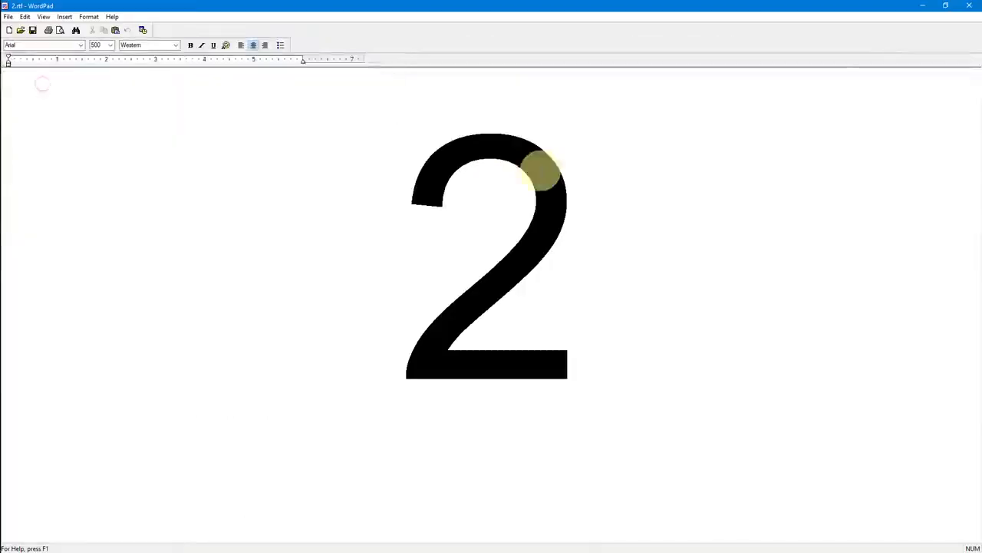
pyautogui.click(923, 6)
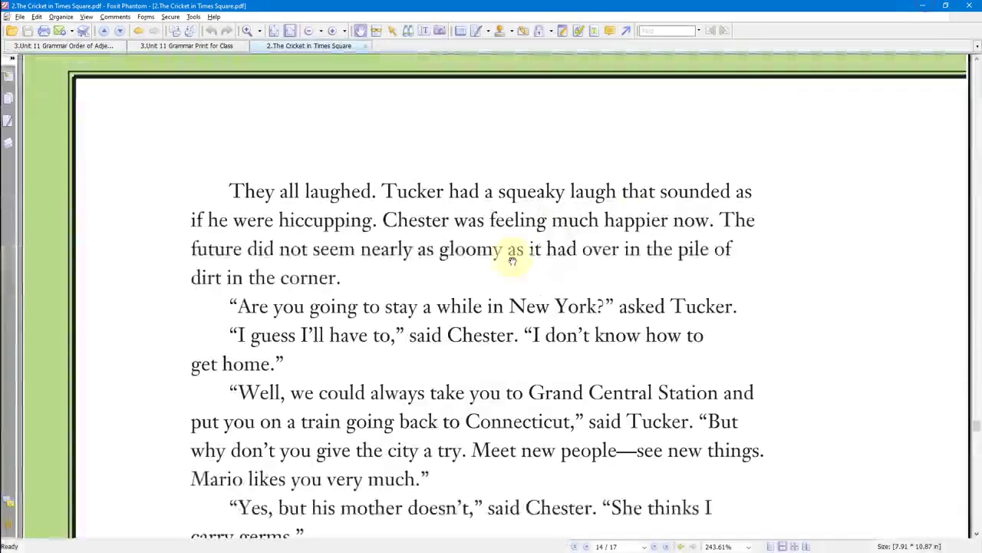
# Restore the PDF window to a smaller size, reposition it on desktop 2, and briefly show then hide 2.rtf.
pyautogui.click(946, 5)
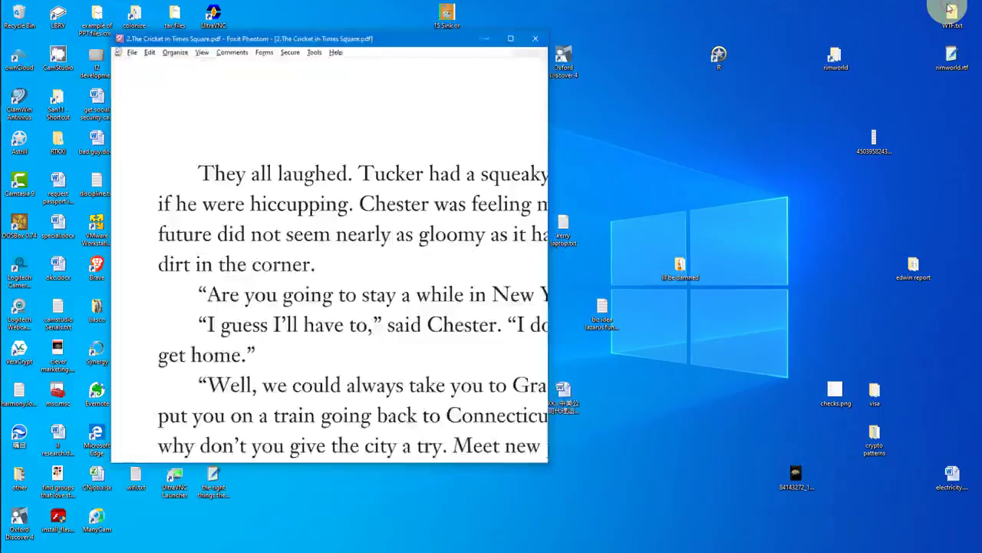
pyautogui.moveTo(429, 61); pyautogui.dragTo(577, 81)
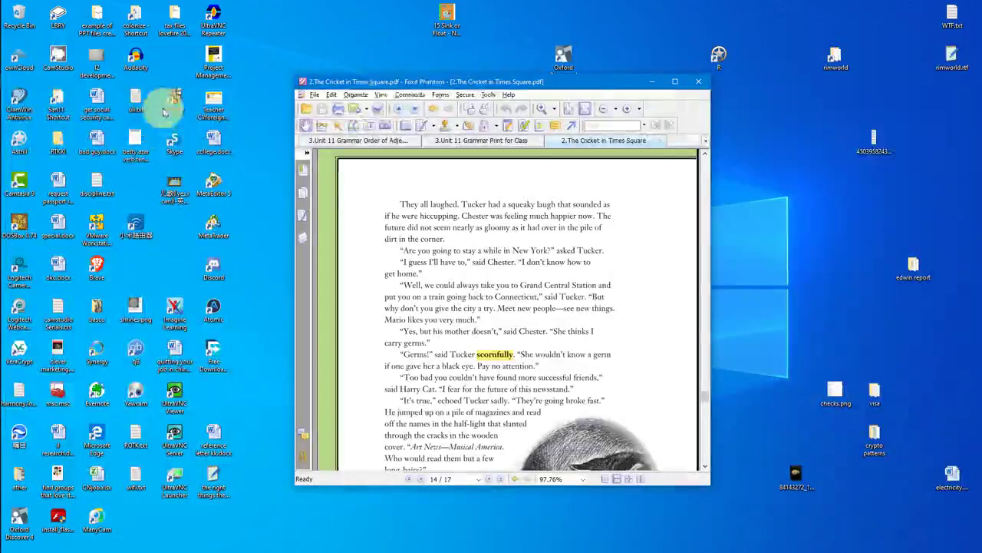
pyautogui.moveTo(580, 83); pyautogui.dragTo(560, 103)
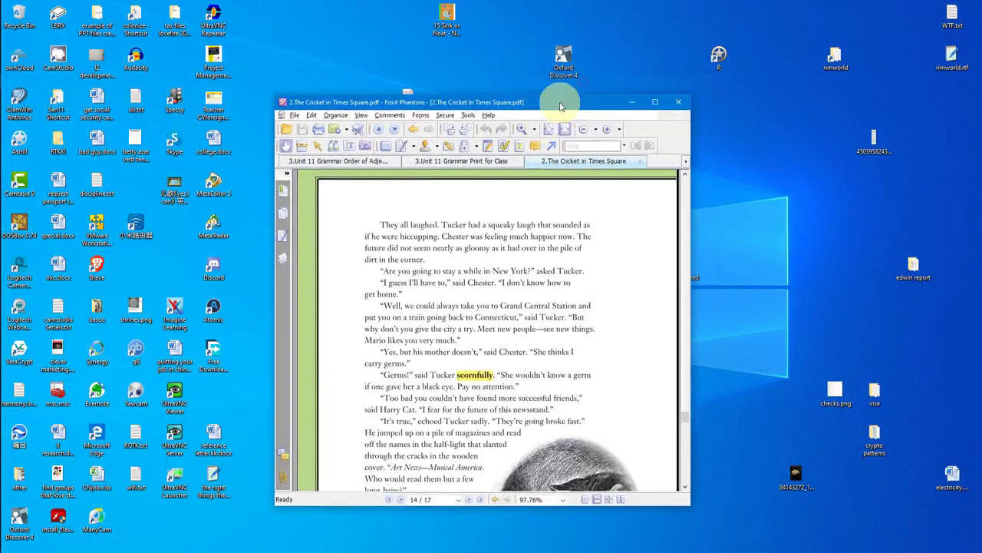
pyautogui.moveTo(7, 131)
pyautogui.click(31, 114)
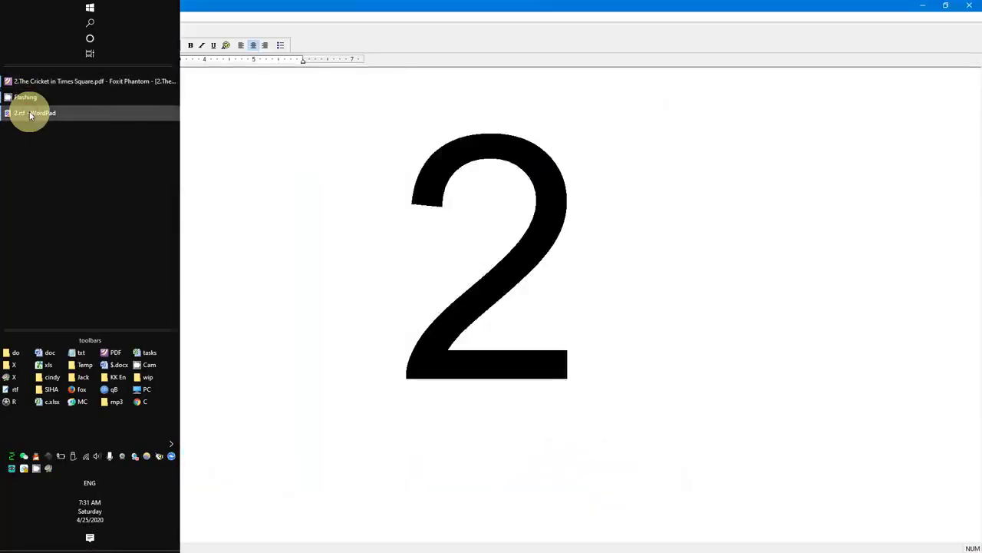
pyautogui.click(31, 113)
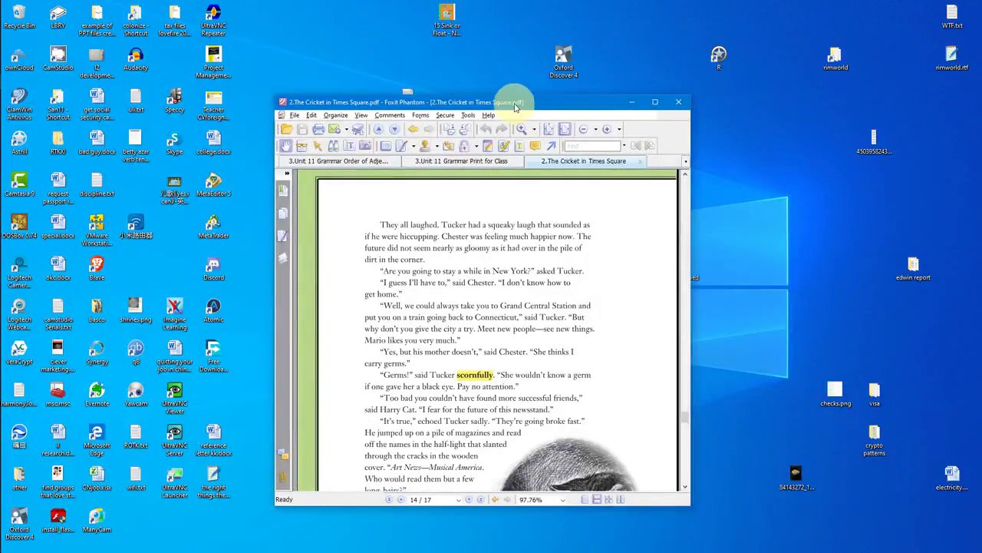
# Carry the PDF window from desktop 2 to desktop 3 and bring it in front of 3.rtf.
pyautogui.moveTo(516, 106); pyautogui.dragTo(497, 100)
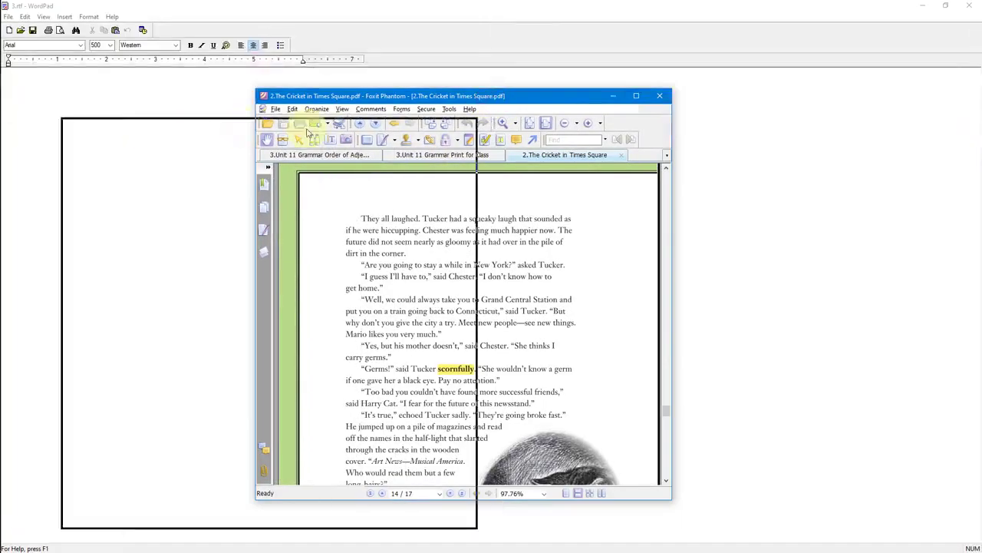
pyautogui.moveTo(307, 132); pyautogui.dragTo(680, 131)
pyautogui.click(247, 198)
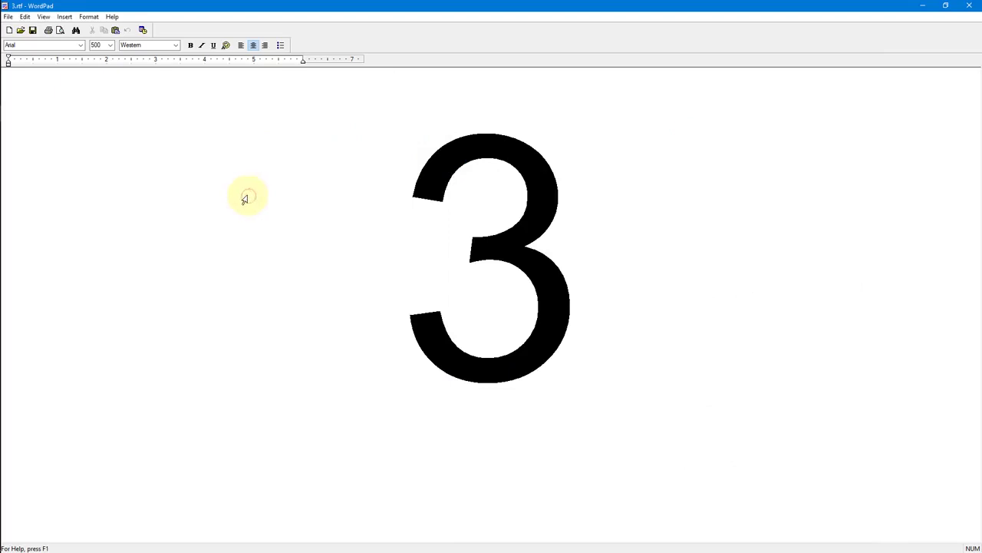
pyautogui.moveTo(4, 165)
pyautogui.click(30, 83)
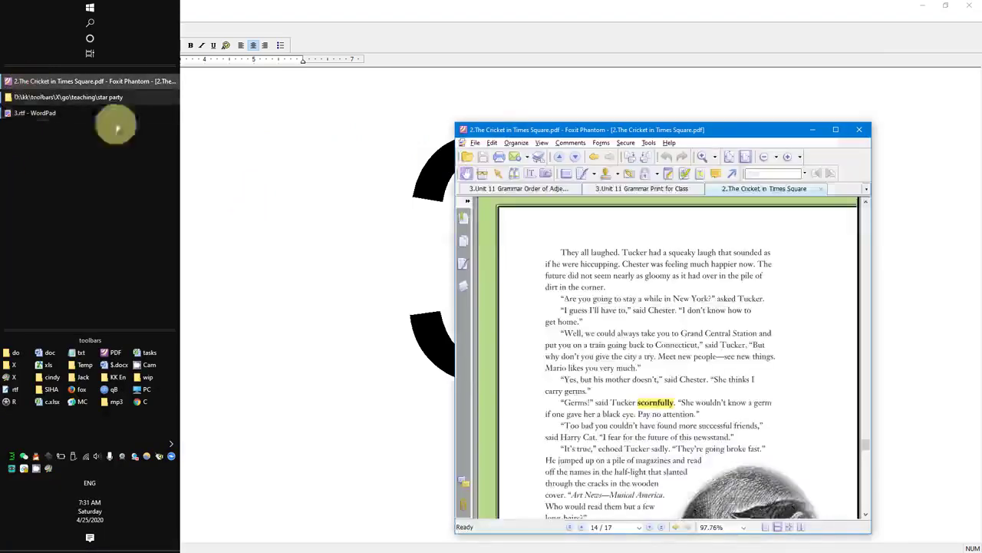
# Carry the PDF window from desktop 3 back to desktop 8, and briefly show then hide 8.rtf.
pyautogui.moveTo(756, 131); pyautogui.dragTo(447, 64)
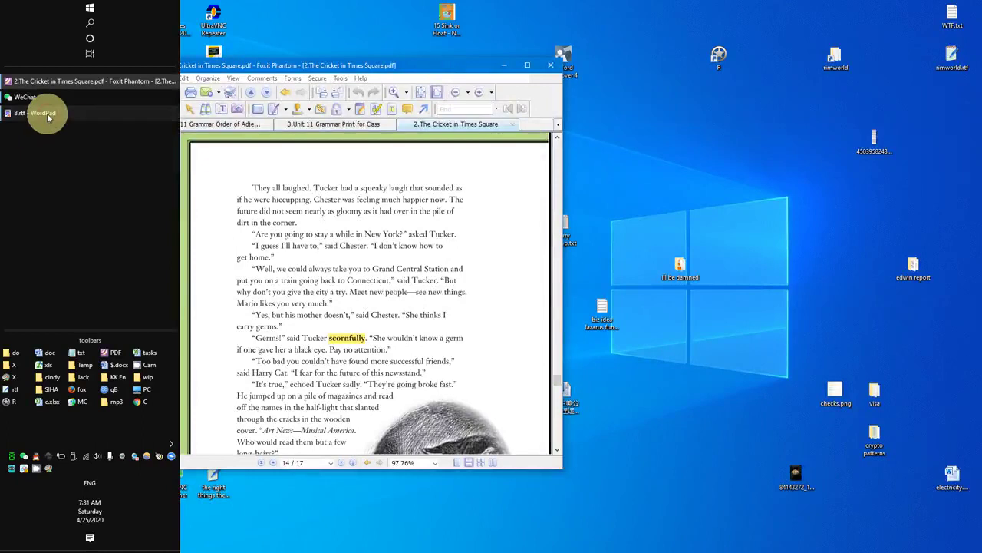
pyautogui.click(47, 113)
pyautogui.click(47, 113)
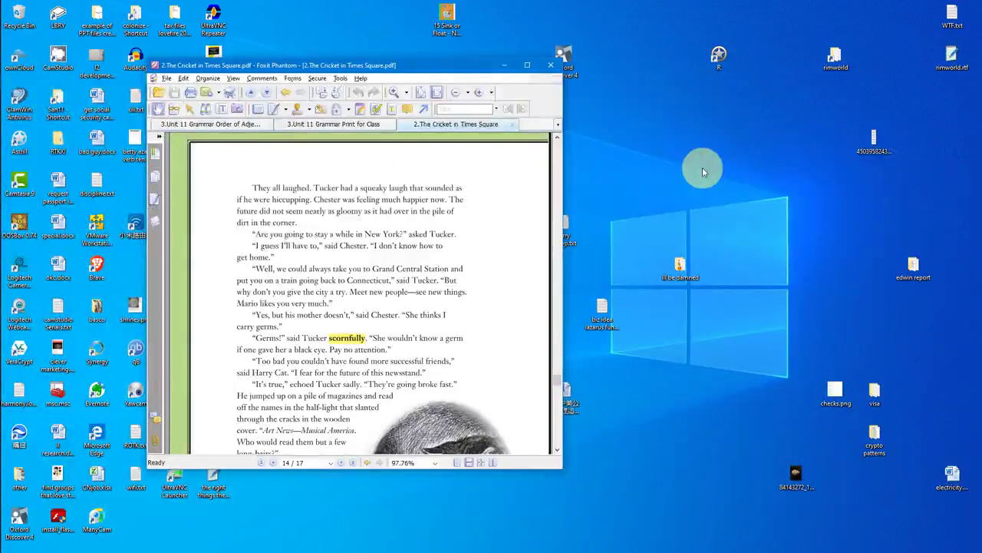
# Switch to desktop 2, reopen the VirtuaWin setup and examine the mouse settings.
pyautogui.press('super+d')
pyautogui.moveTo(11, 386)
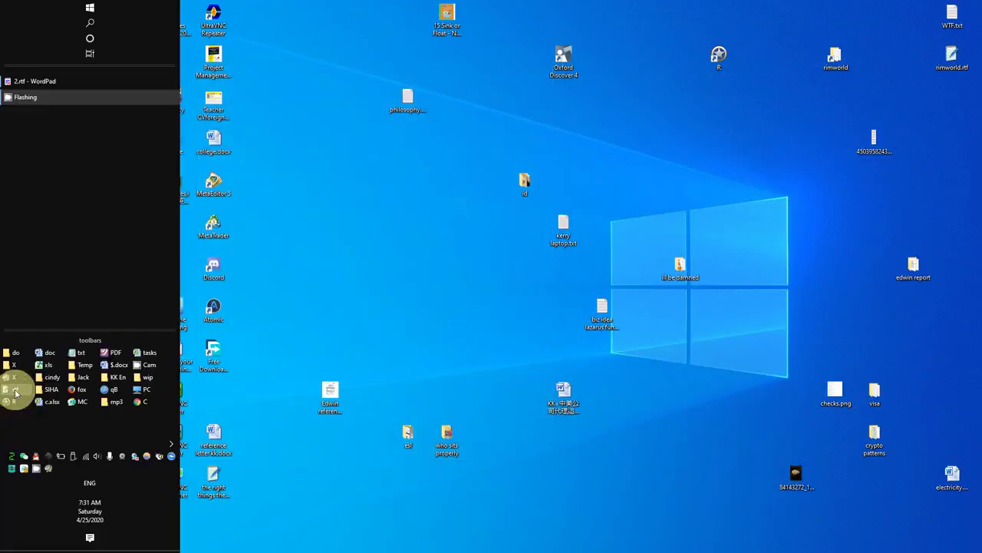
pyautogui.doubleClick(24, 459)
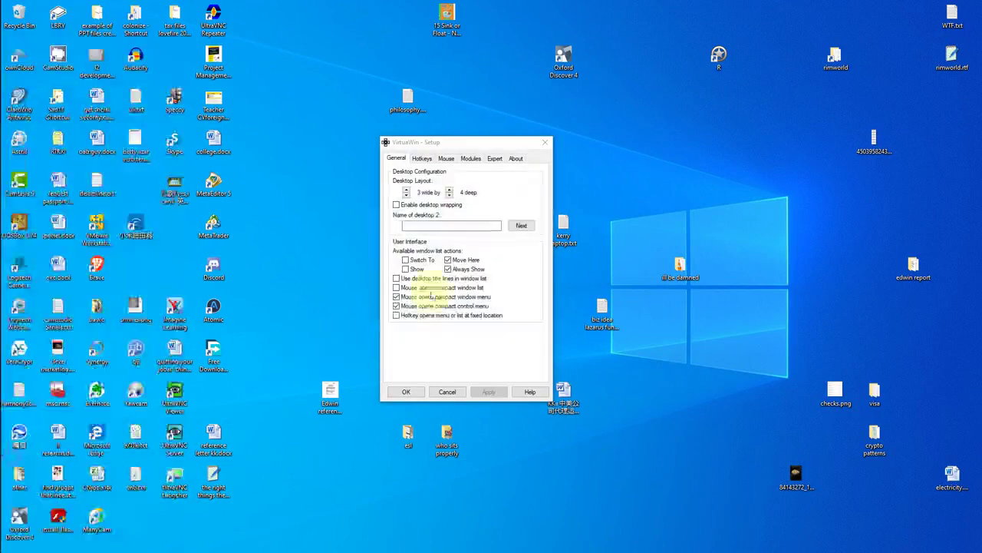
pyautogui.click(448, 161)
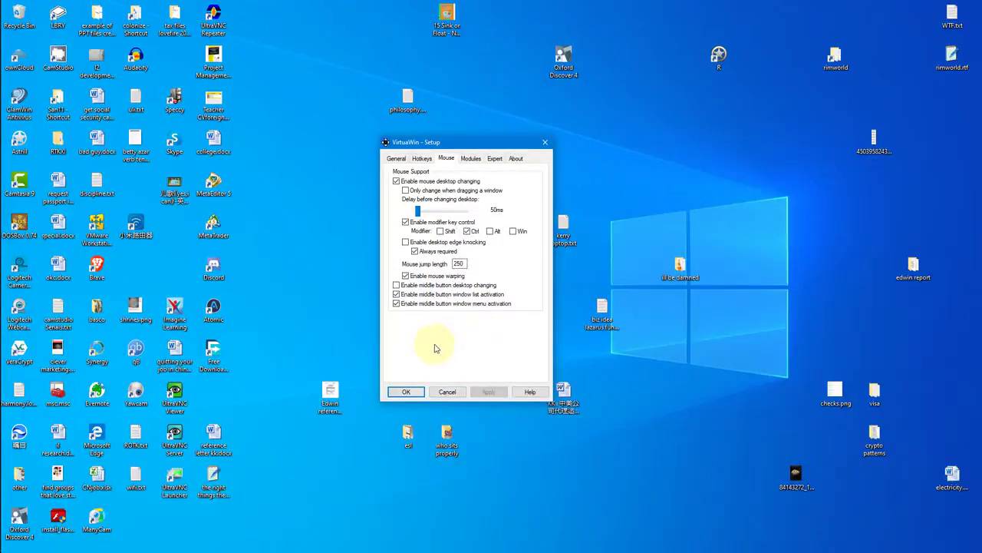
# Examine the WinList entry in the module list, then open the expert settings.
pyautogui.click(472, 159)
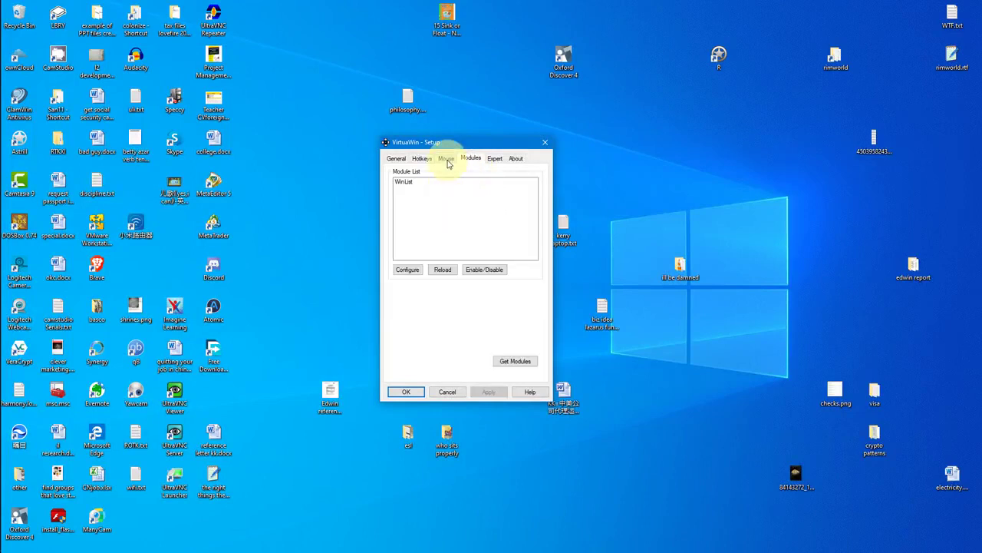
pyautogui.click(447, 159)
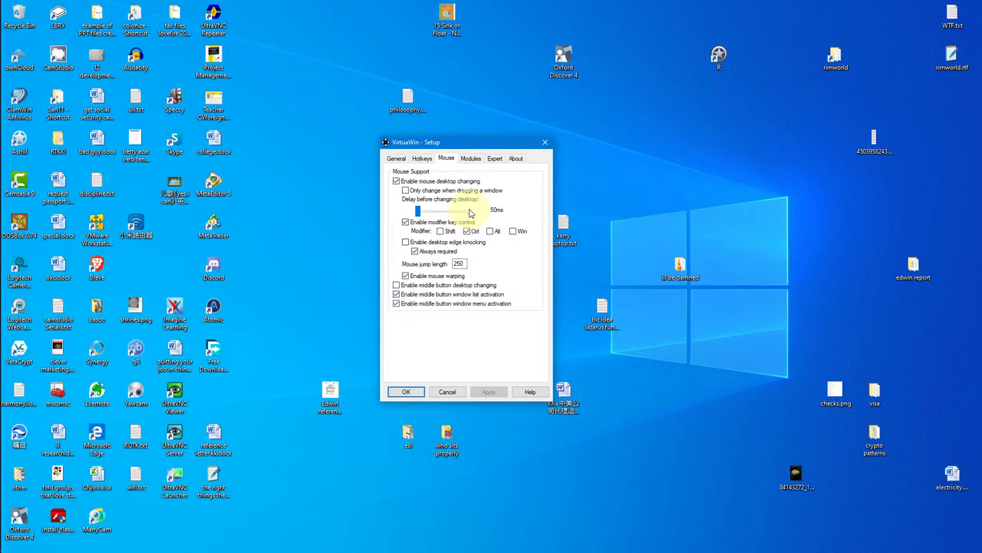
pyautogui.click(472, 159)
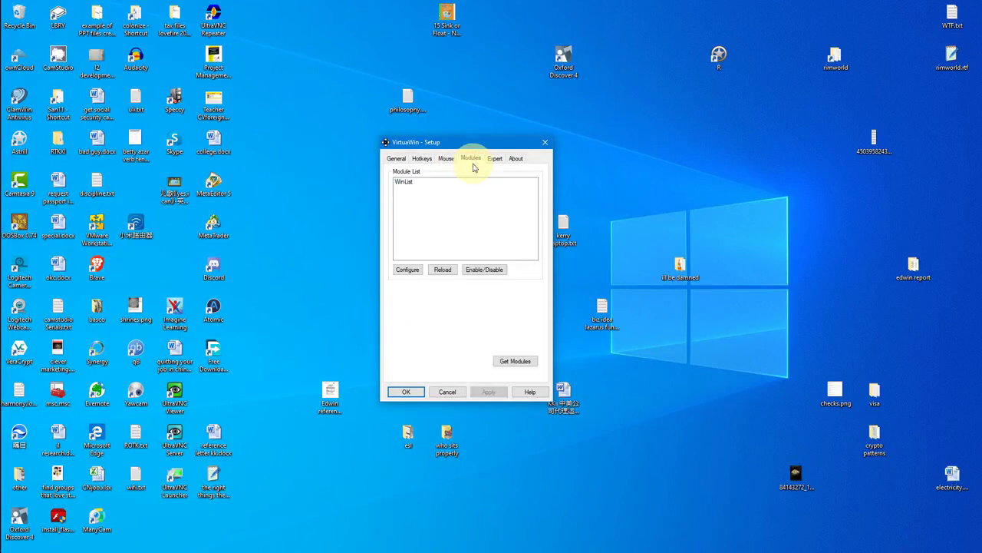
pyautogui.click(480, 163)
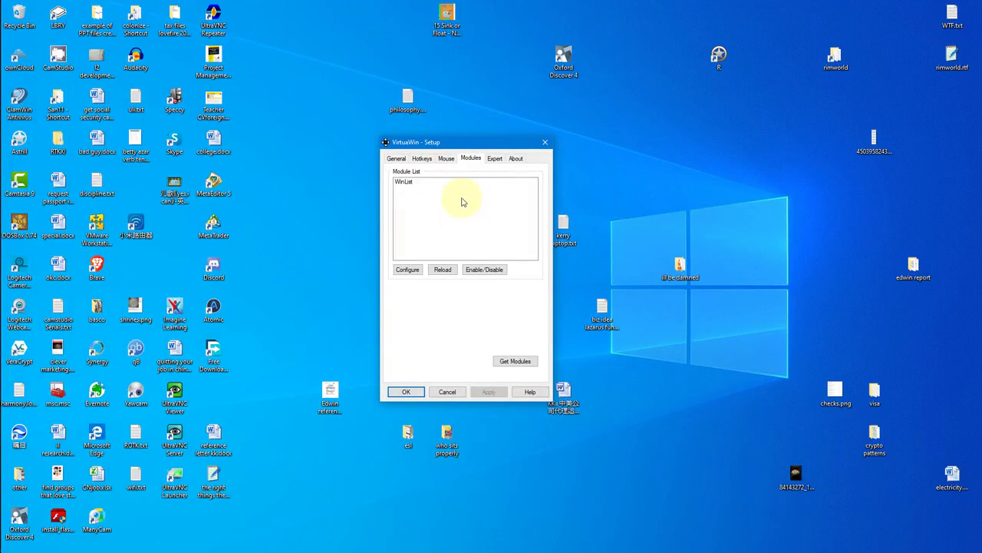
pyautogui.click(411, 184)
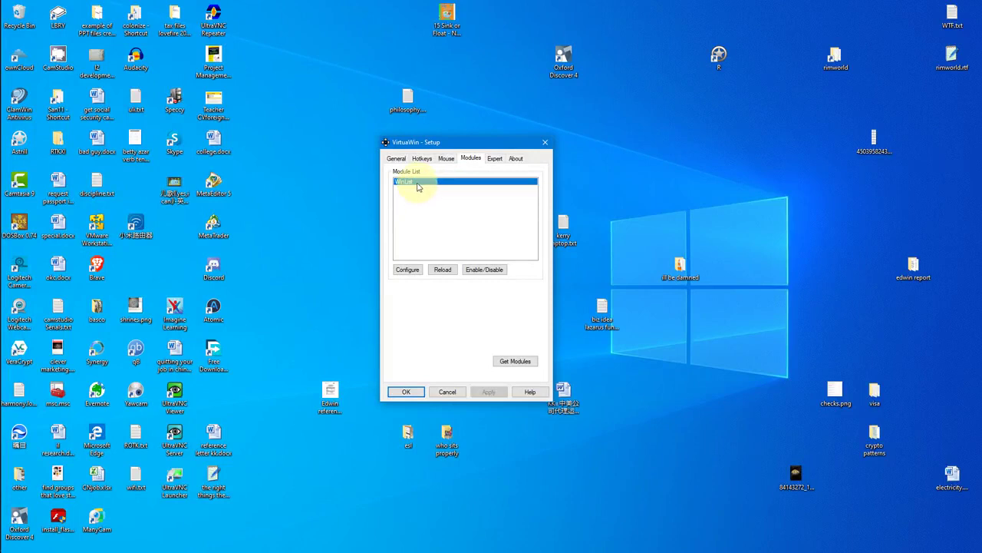
pyautogui.click(496, 159)
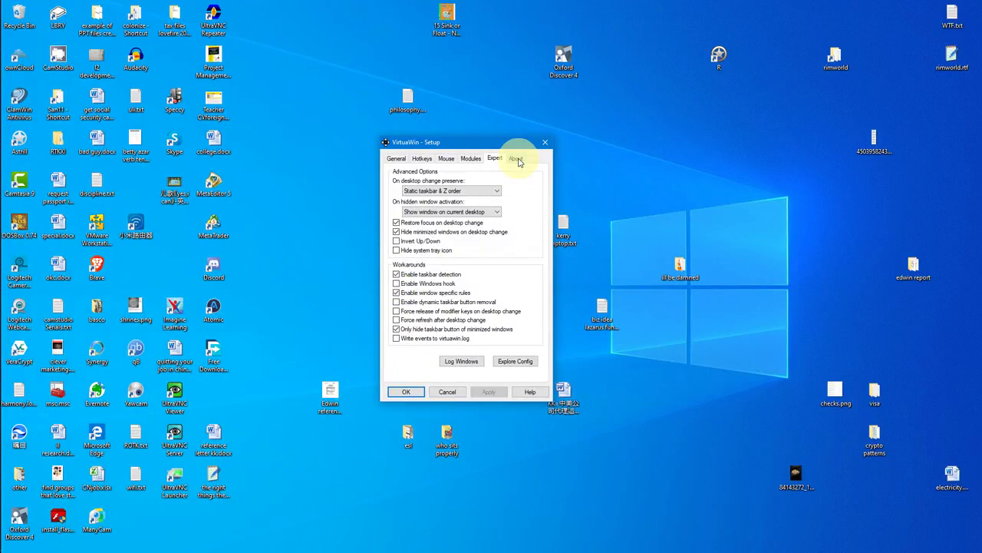
# Review the About, General, Mouse, Hotkeys, Modules and Expert pages of the VirtuaWin setup, and close it without changes.
pyautogui.click(516, 159)
pyautogui.click(396, 158)
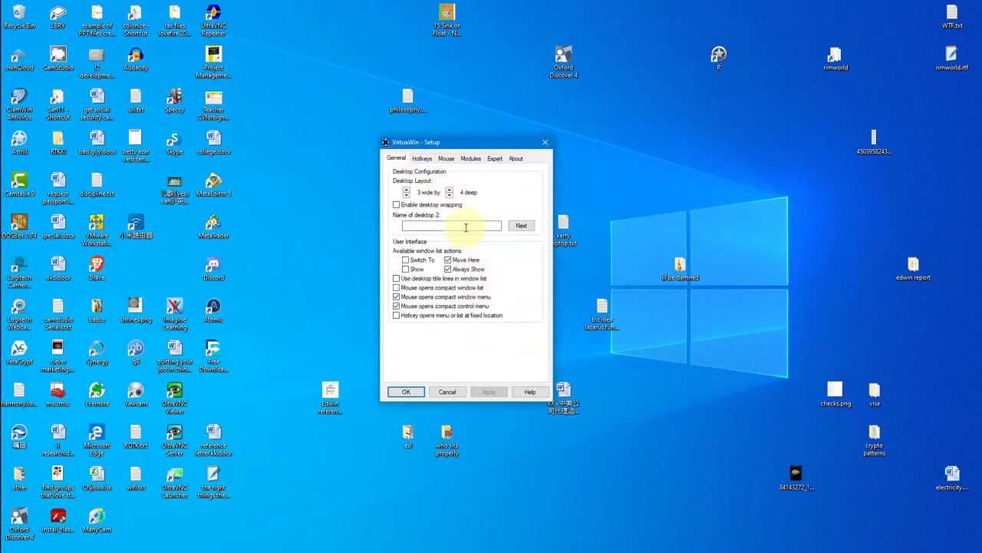
pyautogui.click(449, 159)
pyautogui.click(423, 159)
pyautogui.click(473, 159)
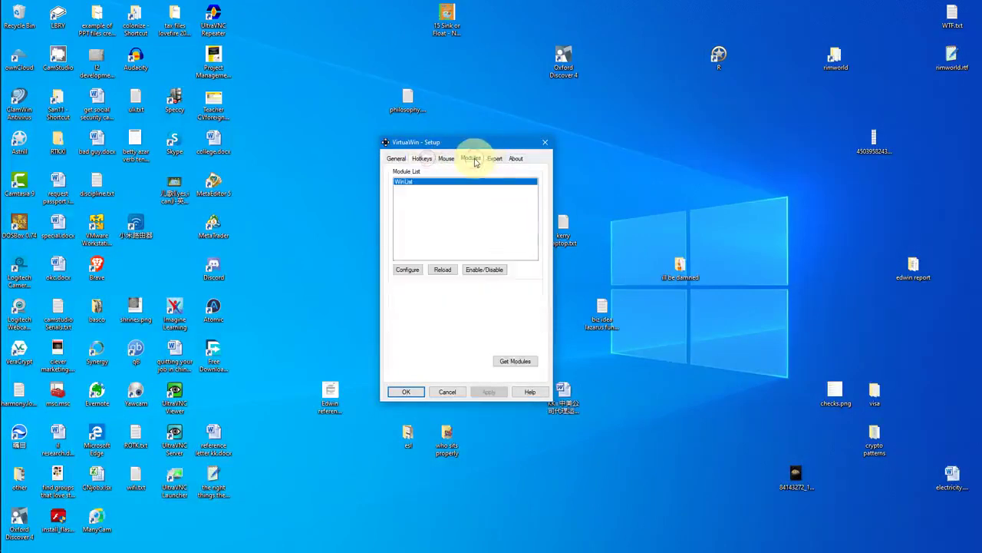
pyautogui.click(495, 158)
pyautogui.click(516, 158)
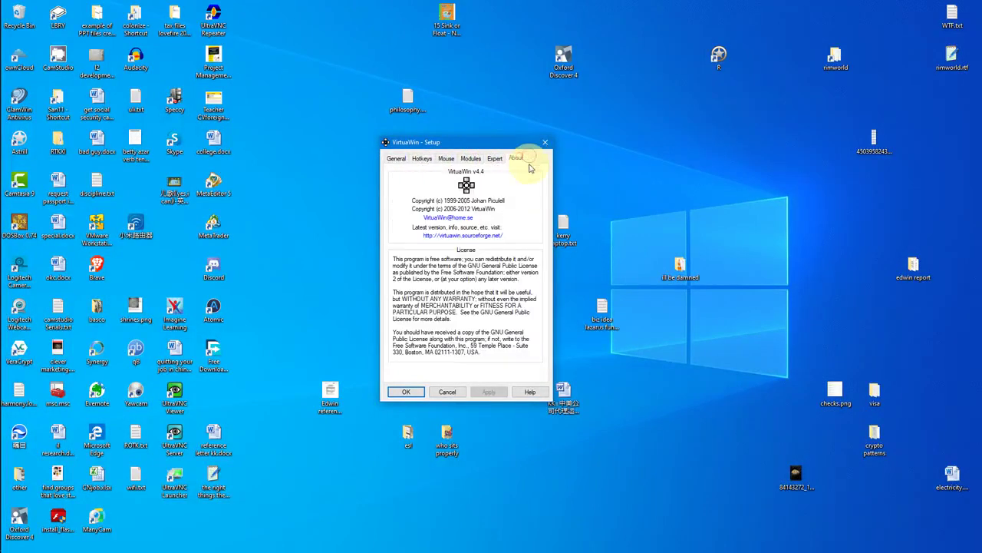
pyautogui.click(445, 391)
# Switch one desktop to the right and back to desktop 2, and reopen the VirtuaWin setup.
pyautogui.moveTo(5, 193)
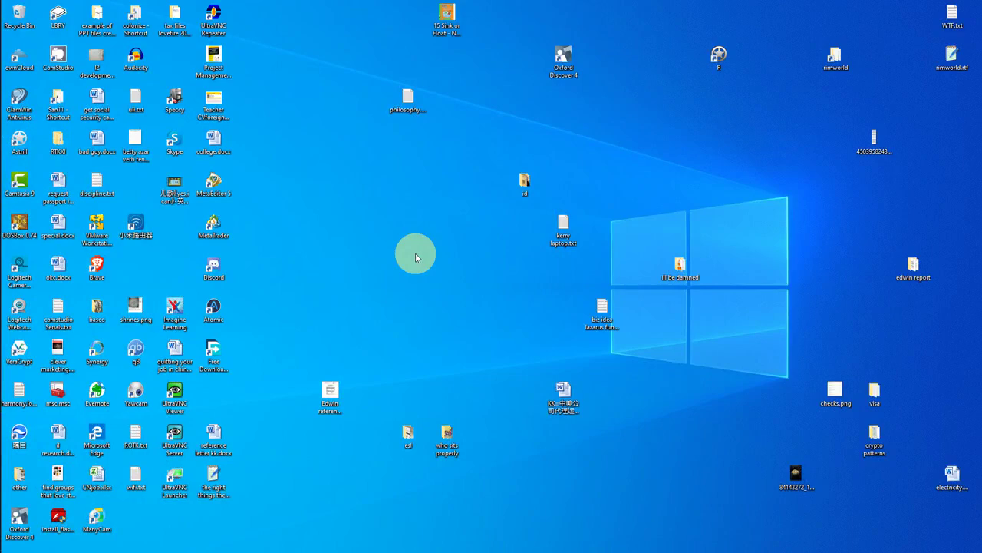
pyautogui.hotkey('ctrl', 'alt', 'Right')
pyautogui.hotkey('ctrl', 'alt', 'Left')
pyautogui.moveTo(2, 219)
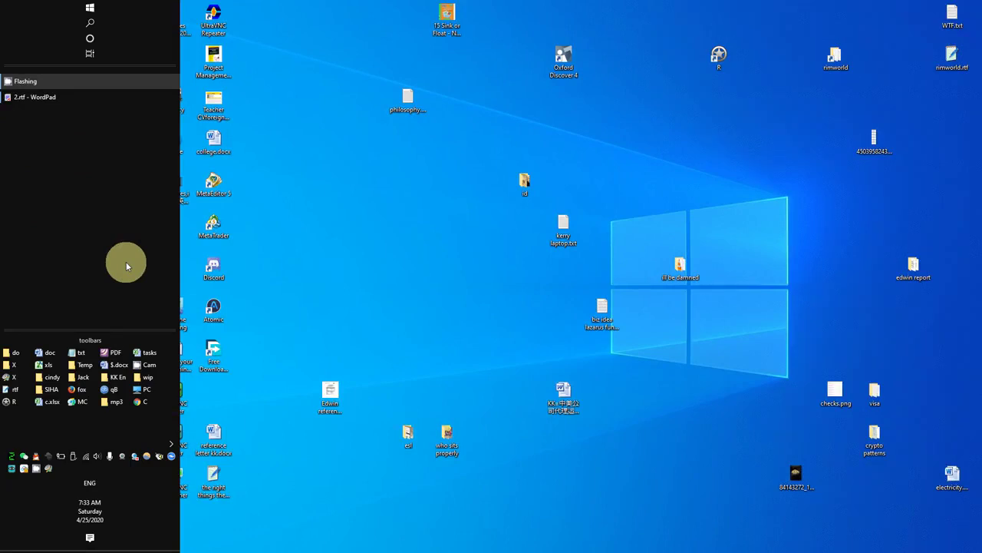
pyautogui.doubleClick(11, 456)
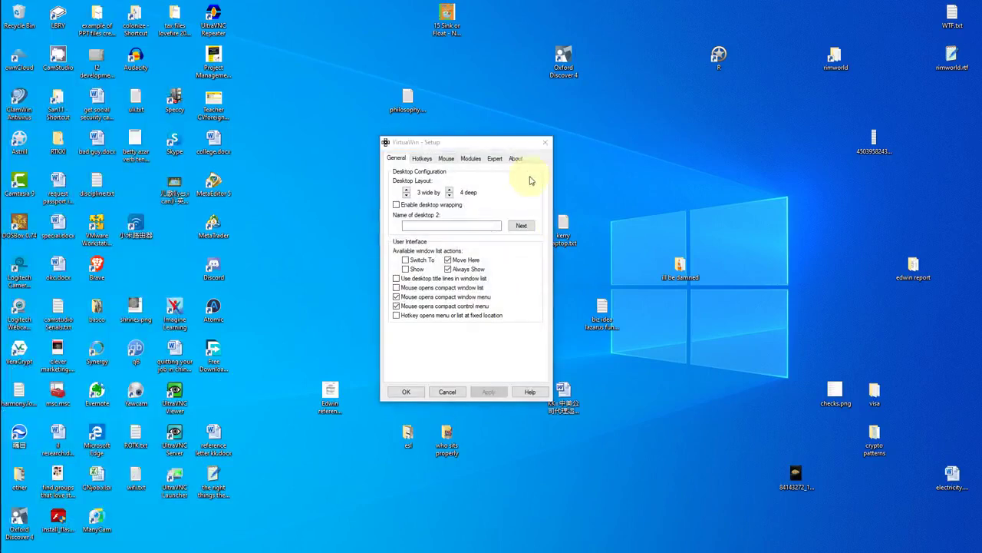